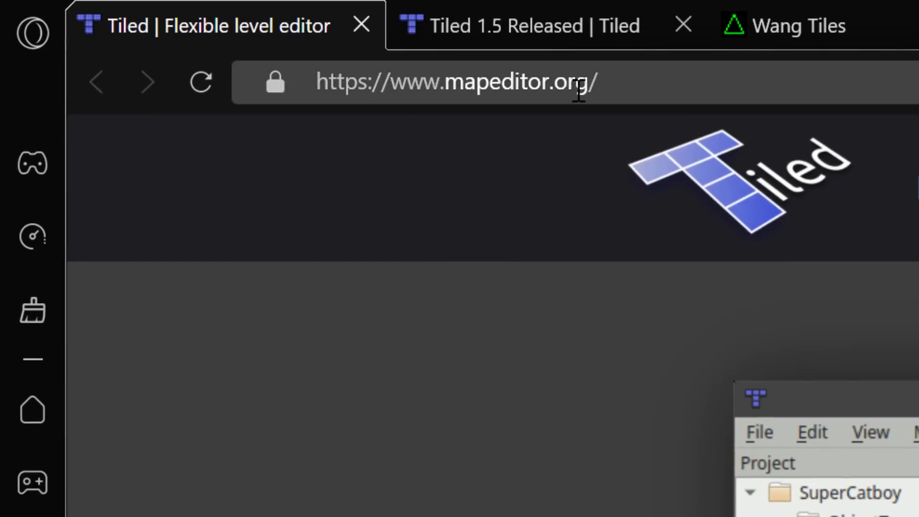
Show the mapeditor.org homepage full screen in Opera, then switch away from the browser
key("F11")
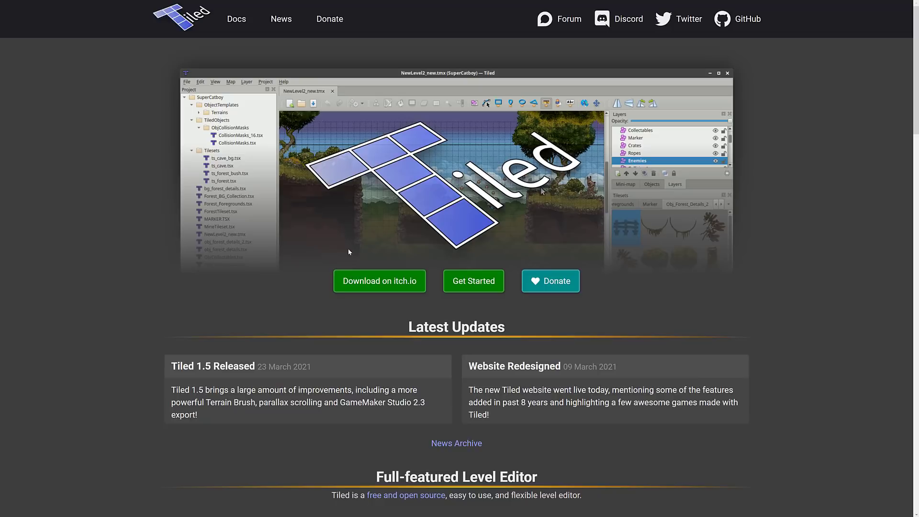
key("alt+Tab")
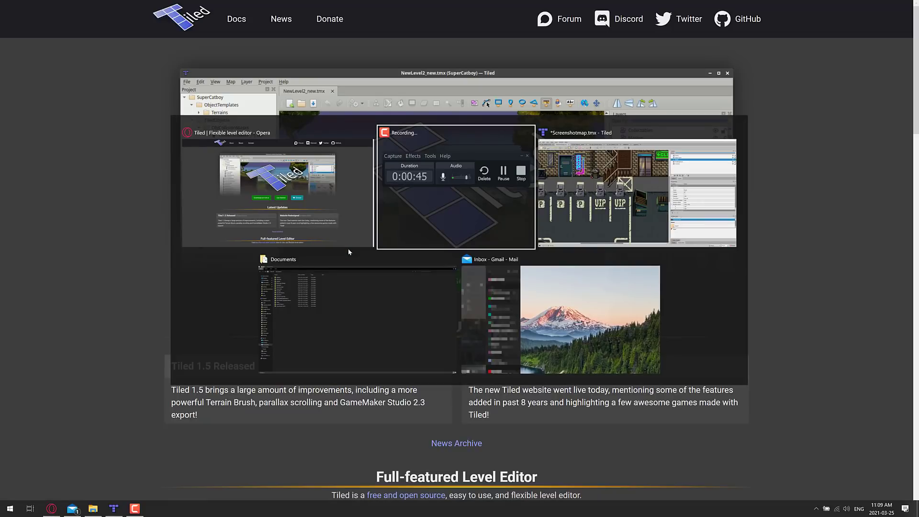
Bring Tiled forward and zoom the city street map to 150%
key("alt+Tab")
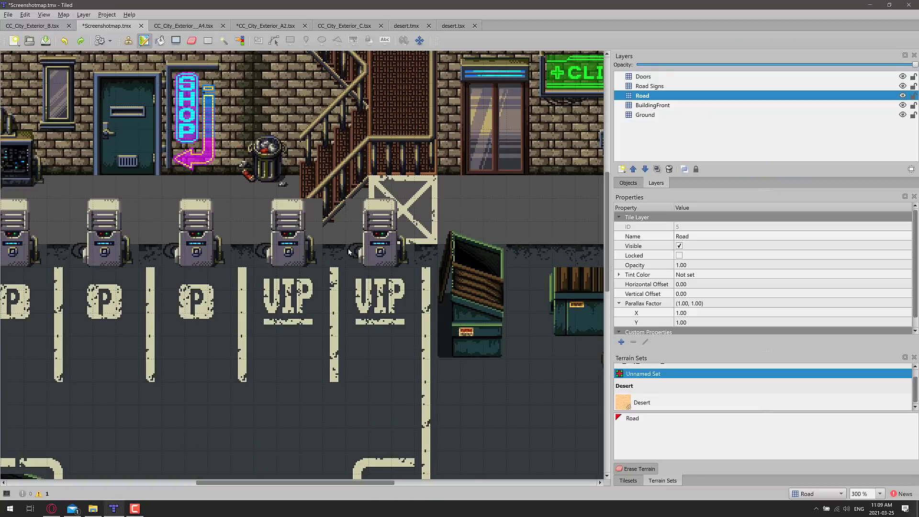
scroll(366, 285, "left", 3)
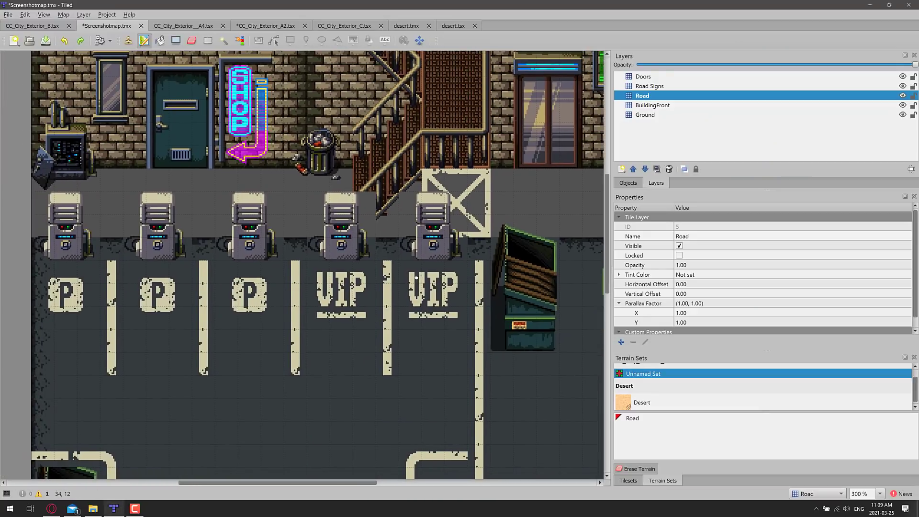
scroll(416, 278, "down", 6, "ctrl")
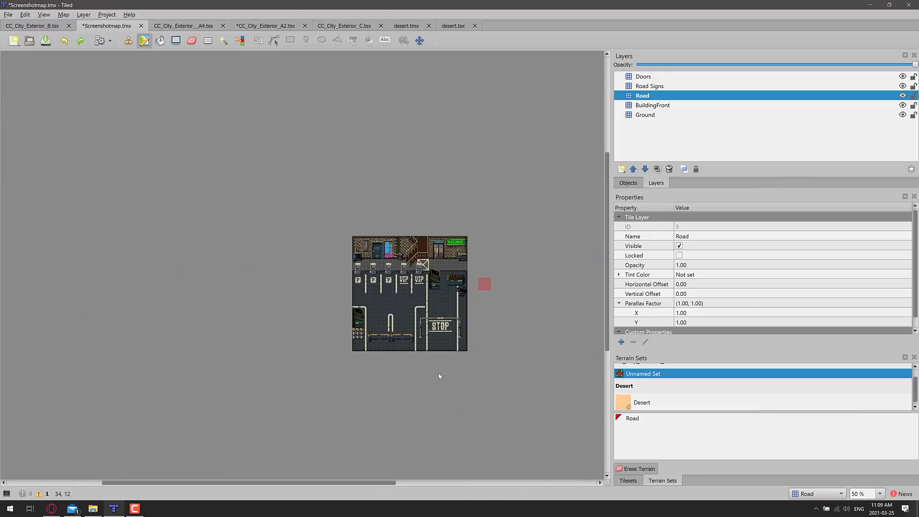
scroll(439, 376, "up", 3, "ctrl")
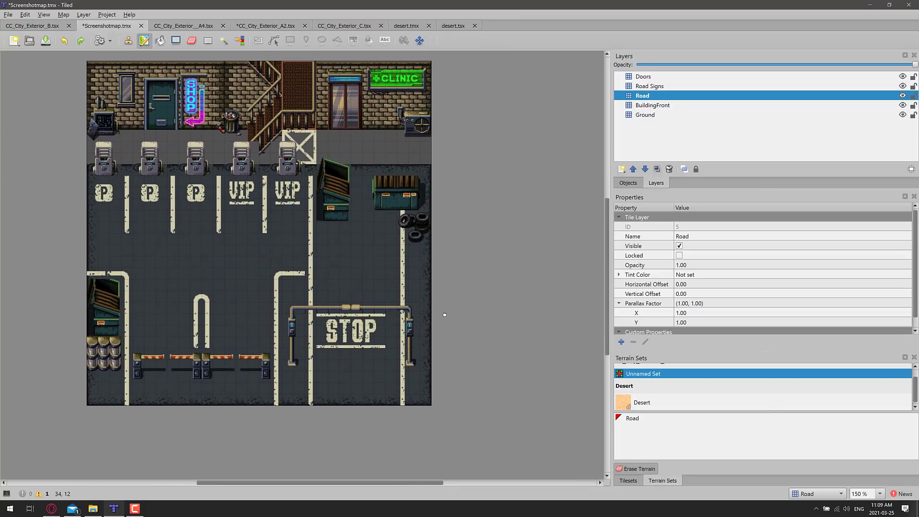
scroll(267, 211, "up", 1)
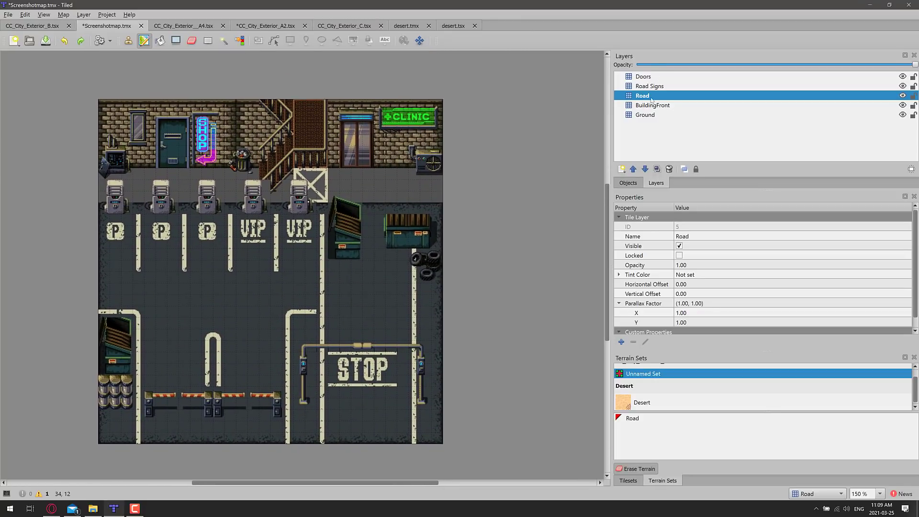
Glance at the A4, CC_City_Exterior_A2, C and B tilesets, then return to Screenshotmap.tmx
left_click(204, 26)
left_click(261, 26)
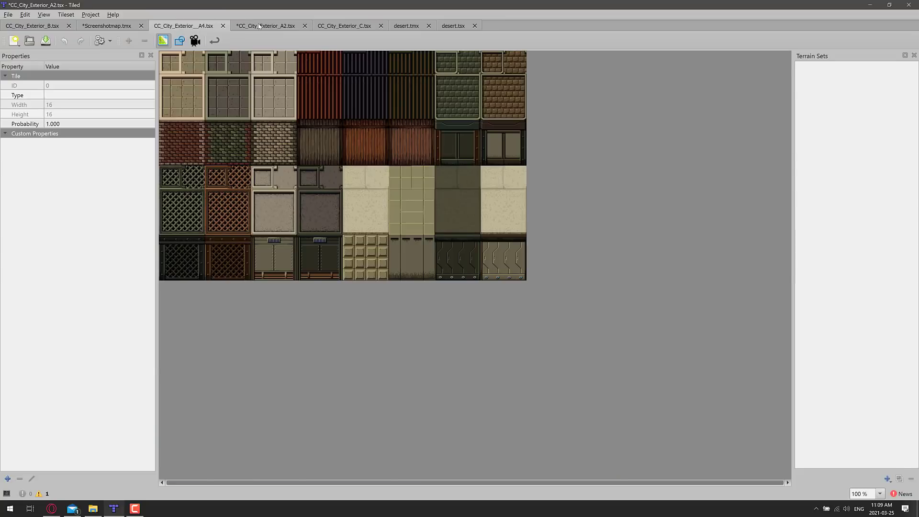
left_click(338, 26)
left_click(46, 27)
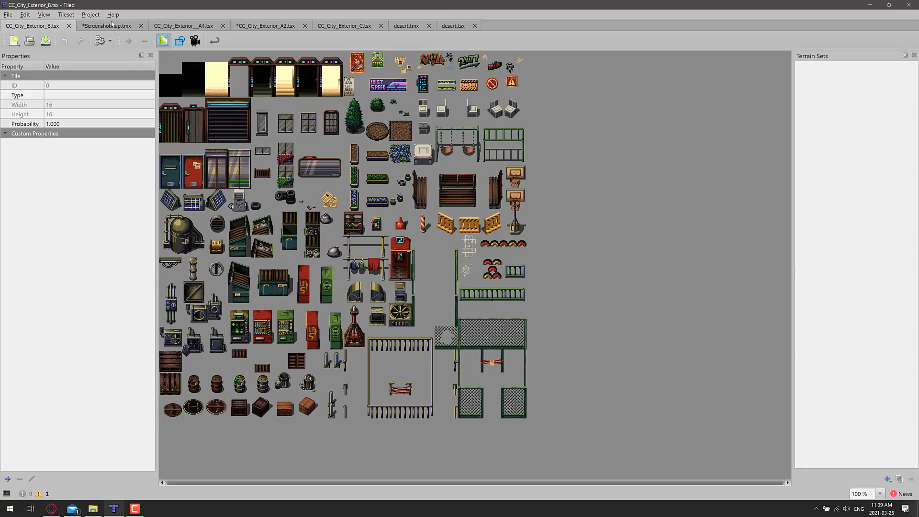
left_click(112, 25)
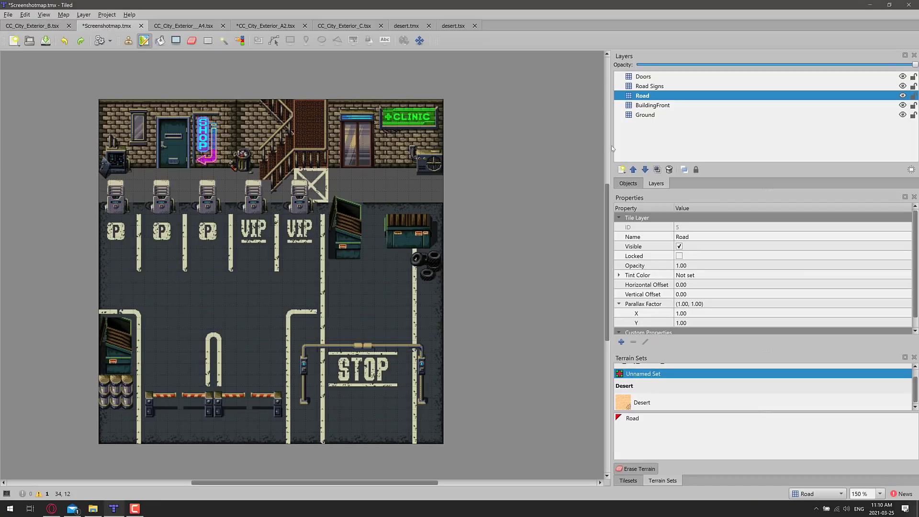
scroll(448, 294, "up", 1, "ctrl")
scroll(514, 341, "up", 1, "ctrl")
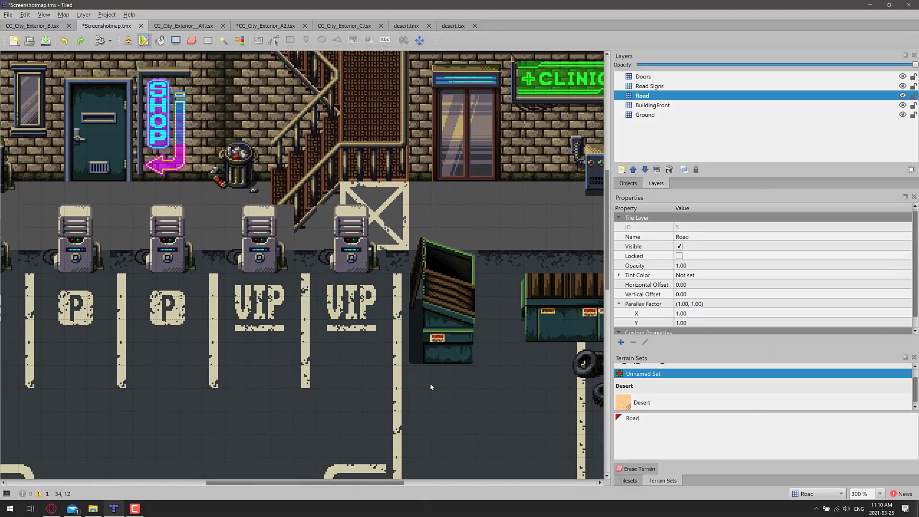
left_click(653, 79)
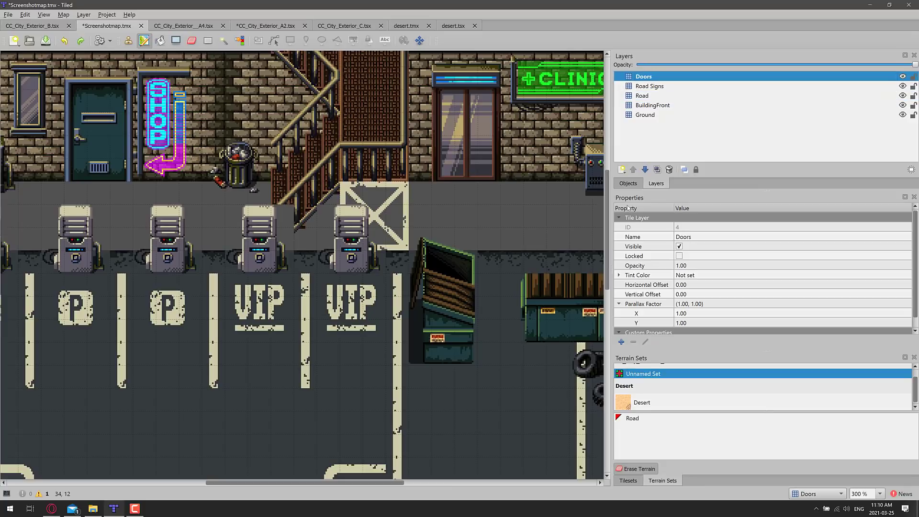
left_click(691, 314)
type("1.1")
key("Return")
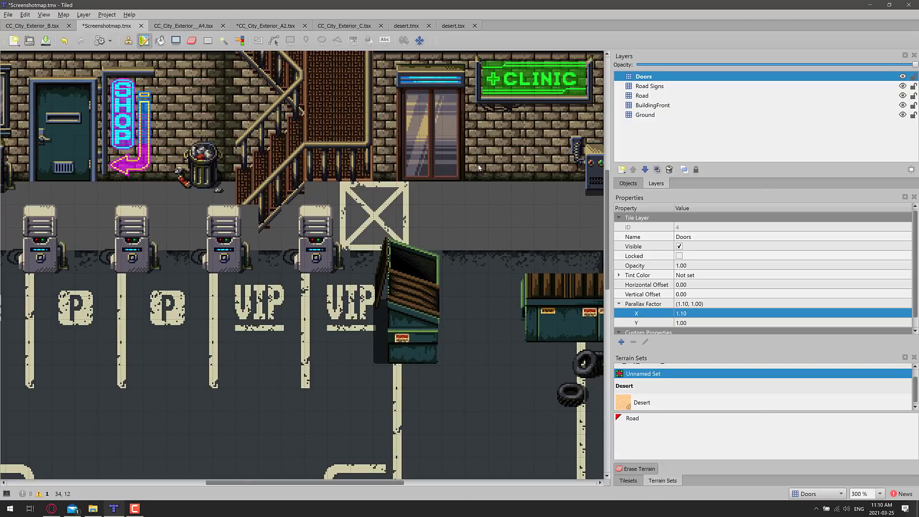
key("ctrl+z")
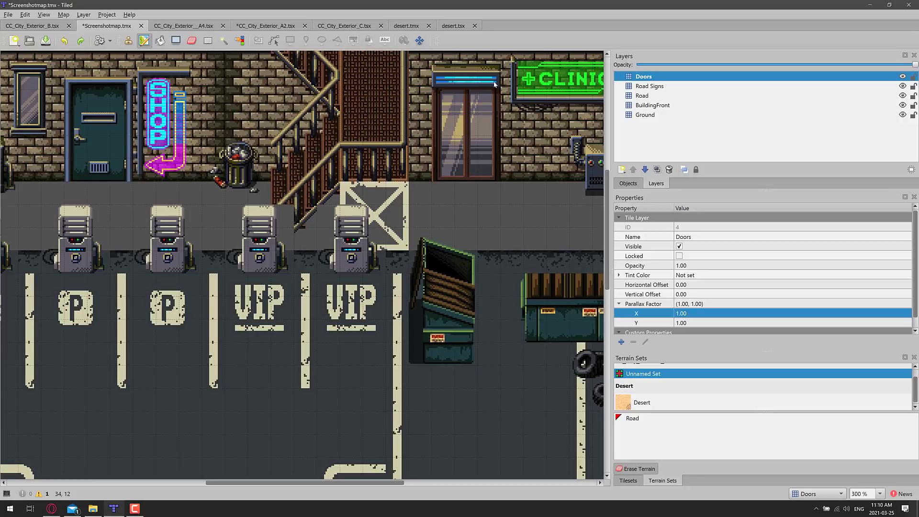
Open desert.tmx at 75% and paint a winding Desert sand corridor through the lower-right floors
left_click(405, 26)
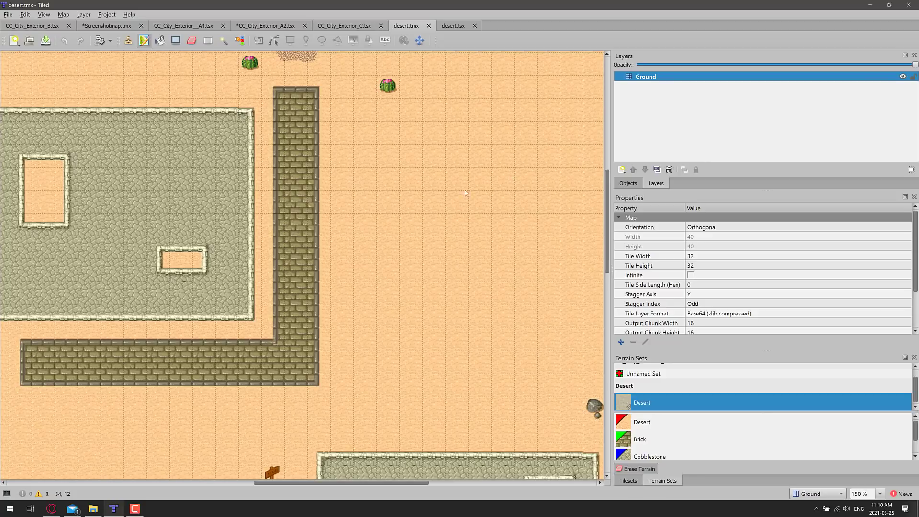
scroll(364, 276, "down", 2, "ctrl")
scroll(343, 277, "down", 2)
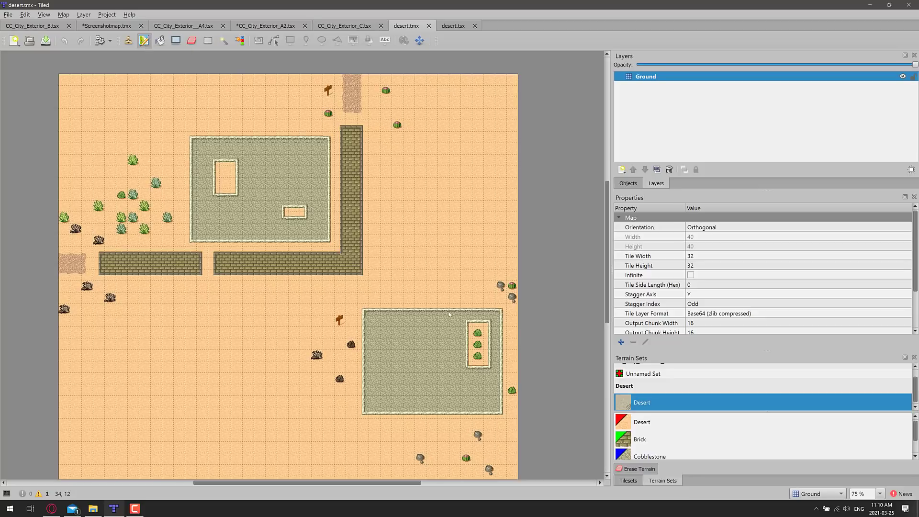
scroll(677, 398, "up", 1)
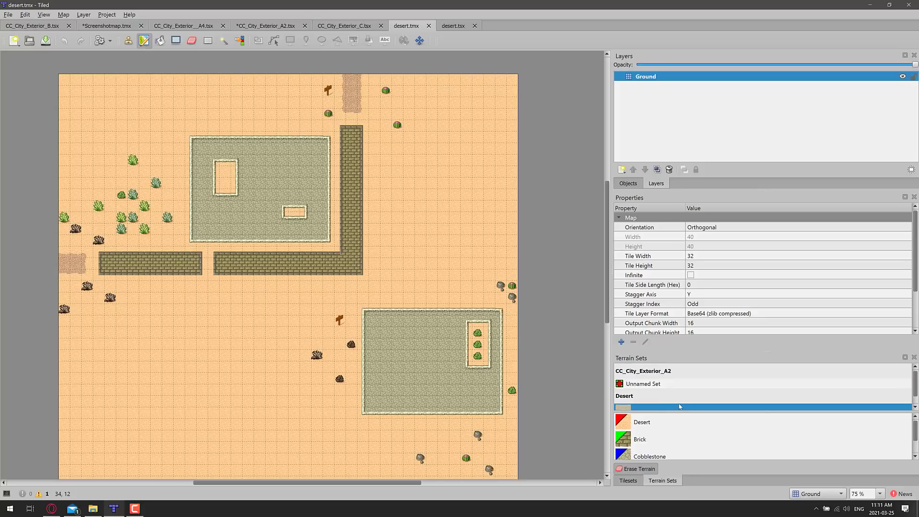
scroll(679, 407, "down", 1)
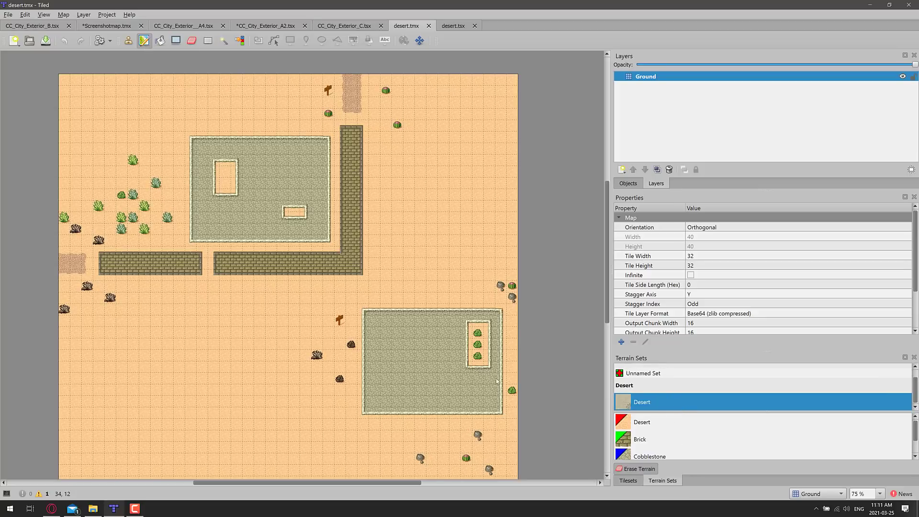
left_click(651, 423)
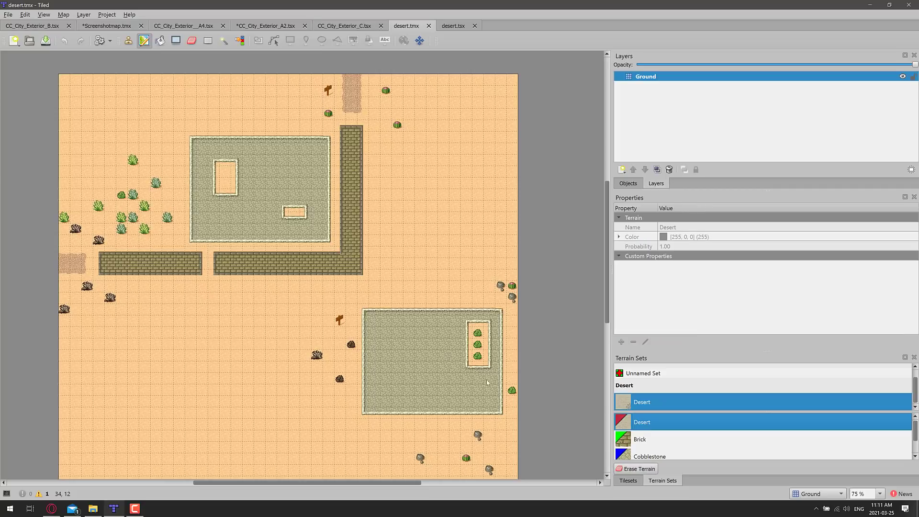
mouse_move(452, 206)
left_mouse_down()
mouse_move(406, 229)
mouse_move(414, 258)
left_mouse_up()
mouse_move(414, 311)
left_mouse_down()
mouse_move(422, 376)
mouse_move(396, 391)
mouse_move(413, 323)
mouse_move(394, 329)
mouse_move(409, 362)
mouse_move(394, 374)
mouse_move(311, 262)
mouse_move(289, 203)
mouse_move(242, 142)
mouse_move(210, 156)
mouse_move(250, 208)
mouse_move(278, 270)
left_mouse_up()
Paint a Brick wall into the lower building and cut a Desert sand gap through it
left_click(639, 439)
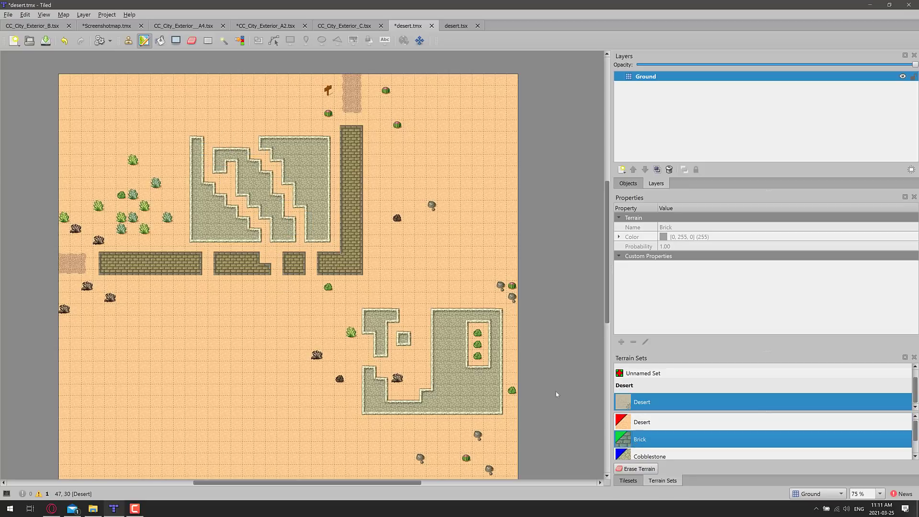
mouse_move(403, 256)
left_mouse_down()
mouse_move(401, 288)
mouse_move(431, 394)
mouse_move(398, 331)
mouse_move(431, 335)
mouse_move(440, 355)
mouse_move(376, 337)
mouse_move(345, 375)
mouse_move(319, 352)
mouse_move(252, 391)
mouse_move(263, 375)
mouse_move(306, 383)
left_mouse_up()
left_click(664, 427)
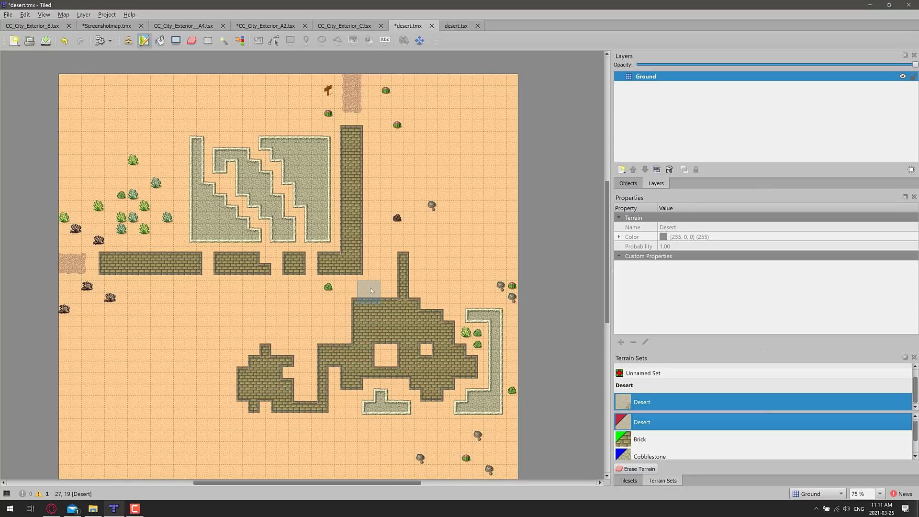
mouse_move(364, 287)
left_mouse_down()
mouse_move(398, 322)
mouse_move(392, 335)
mouse_move(376, 313)
left_mouse_up()
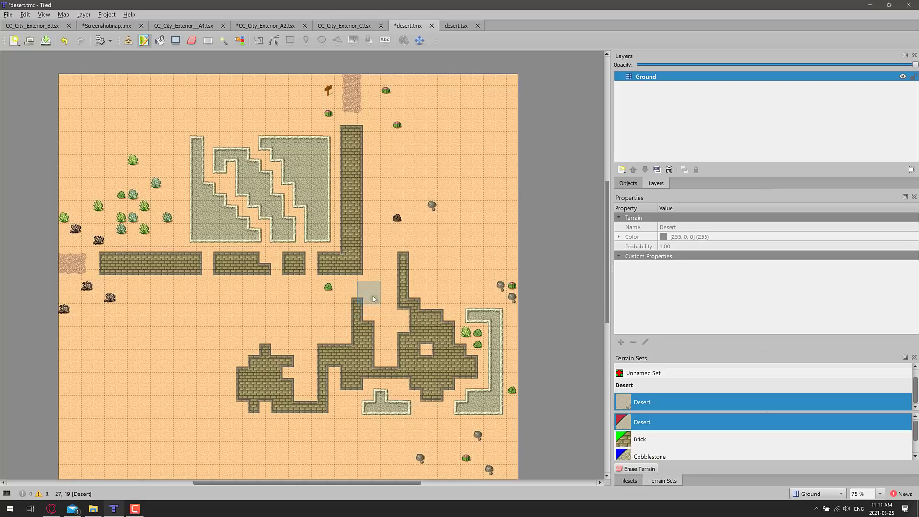
scroll(665, 436, "down", 1)
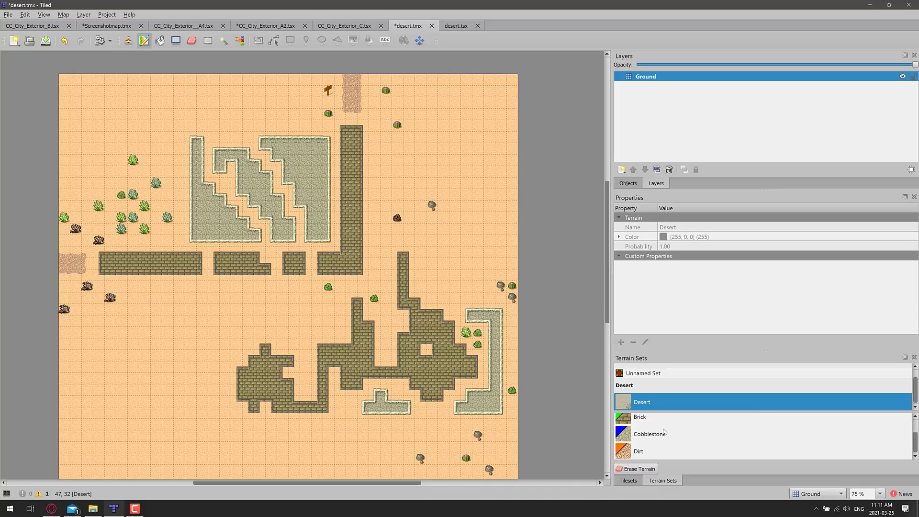
Paint a vertical Cobblestone path up the map, then lay Dirt over it toward the bottom
left_click(664, 435)
mouse_move(391, 429)
left_mouse_down()
mouse_move(397, 359)
mouse_move(387, 273)
mouse_move(400, 271)
mouse_move(416, 279)
mouse_move(408, 304)
mouse_move(350, 316)
mouse_move(329, 350)
mouse_move(360, 354)
mouse_move(351, 301)
mouse_move(333, 355)
mouse_move(346, 318)
mouse_move(366, 342)
mouse_move(309, 355)
mouse_move(275, 386)
mouse_move(295, 384)
mouse_move(317, 349)
mouse_move(311, 380)
mouse_move(336, 358)
mouse_move(337, 371)
mouse_move(352, 386)
left_mouse_up()
left_click(639, 451)
mouse_move(366, 337)
left_mouse_down()
mouse_move(312, 315)
mouse_move(377, 350)
mouse_move(468, 448)
mouse_move(332, 445)
mouse_move(396, 377)
mouse_move(402, 409)
mouse_move(432, 452)
mouse_move(399, 423)
mouse_move(389, 431)
mouse_move(421, 426)
mouse_move(368, 425)
mouse_move(440, 429)
left_mouse_up()
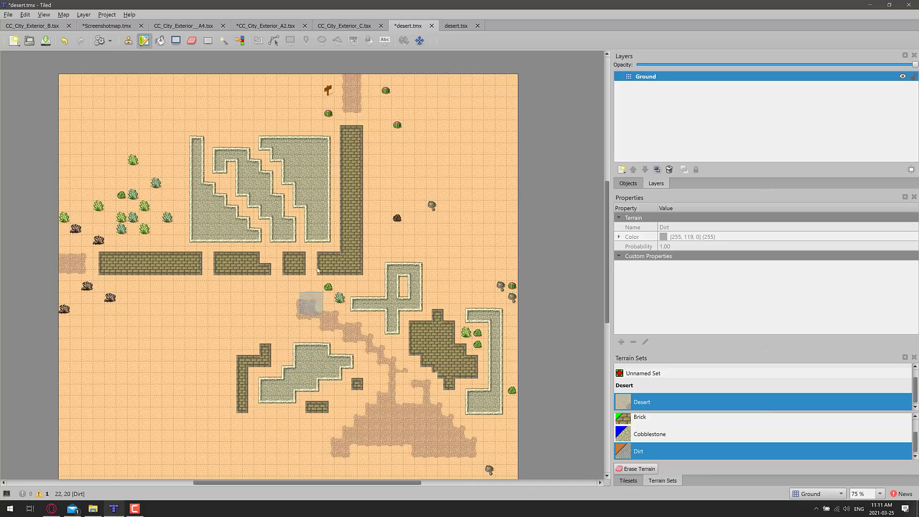
Inspect the desert tileset's Desert Corner terrain set, its new-set options and patterns, then return to desert.tmx
left_click(457, 26)
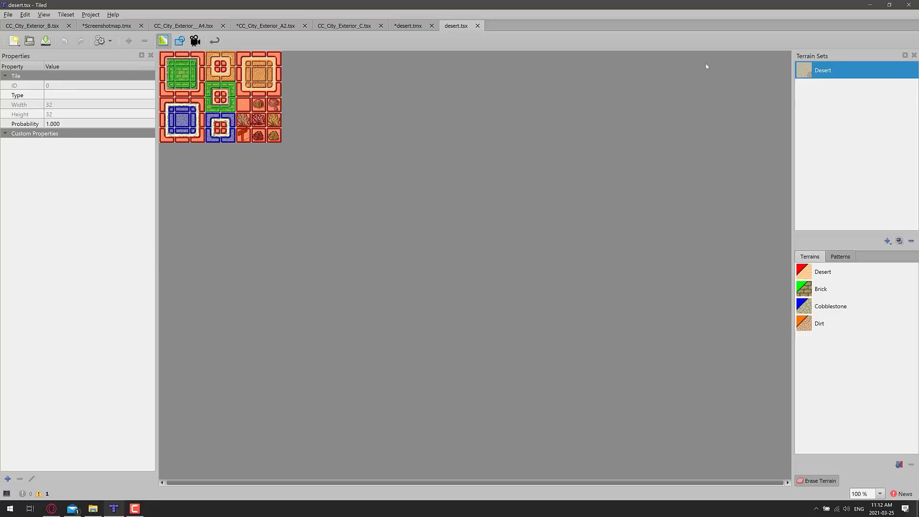
left_click(828, 73)
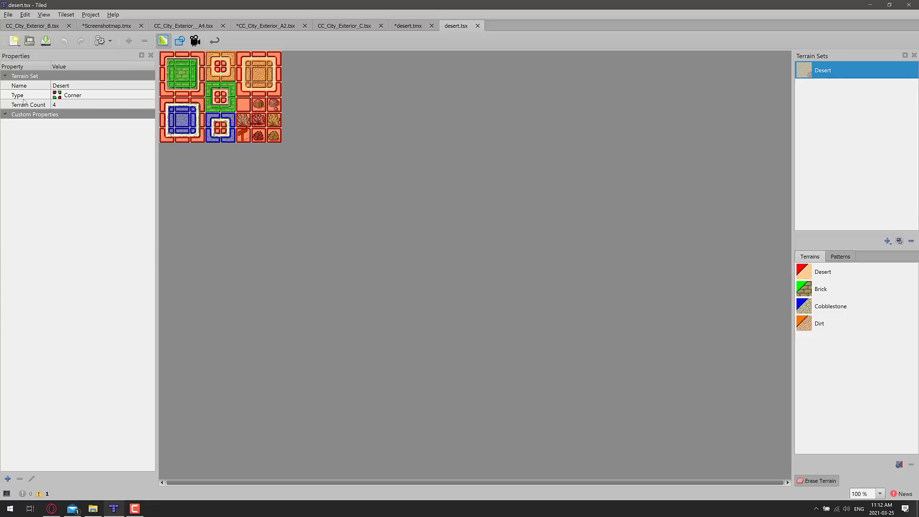
left_click(887, 242)
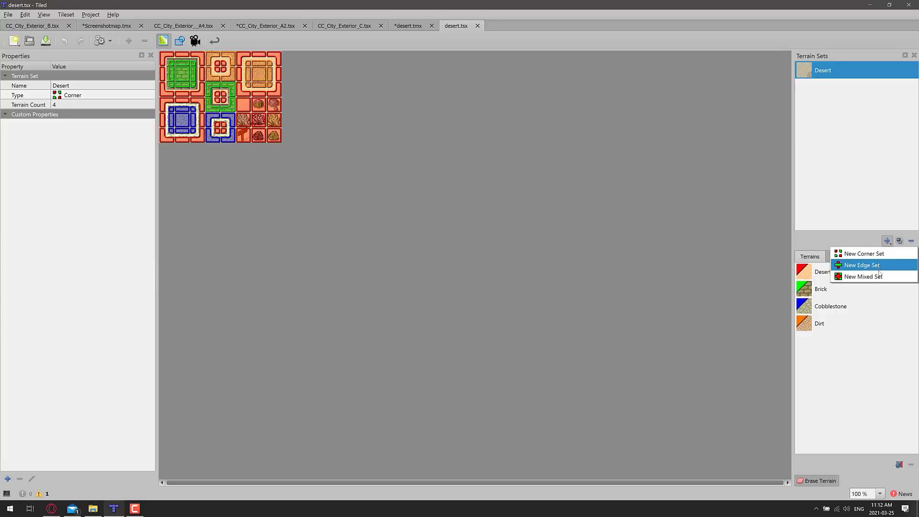
left_click(859, 243)
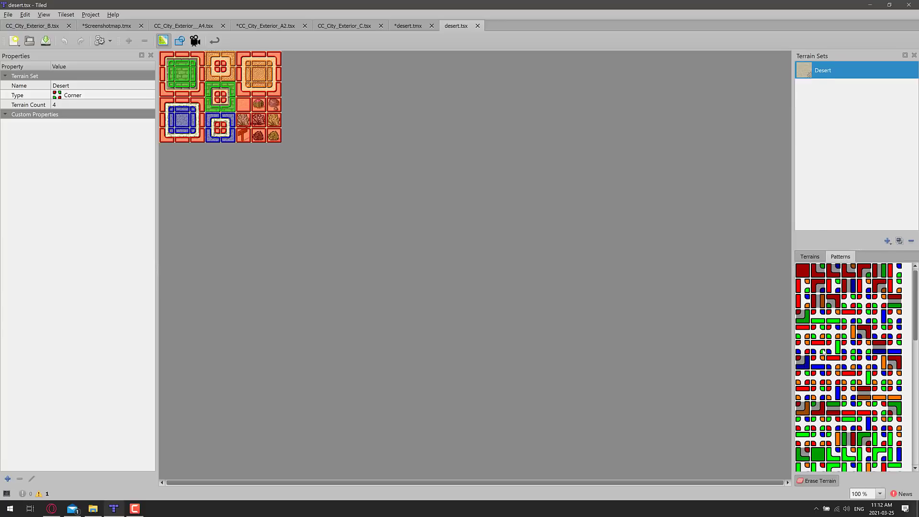
scroll(830, 414, "down", 8)
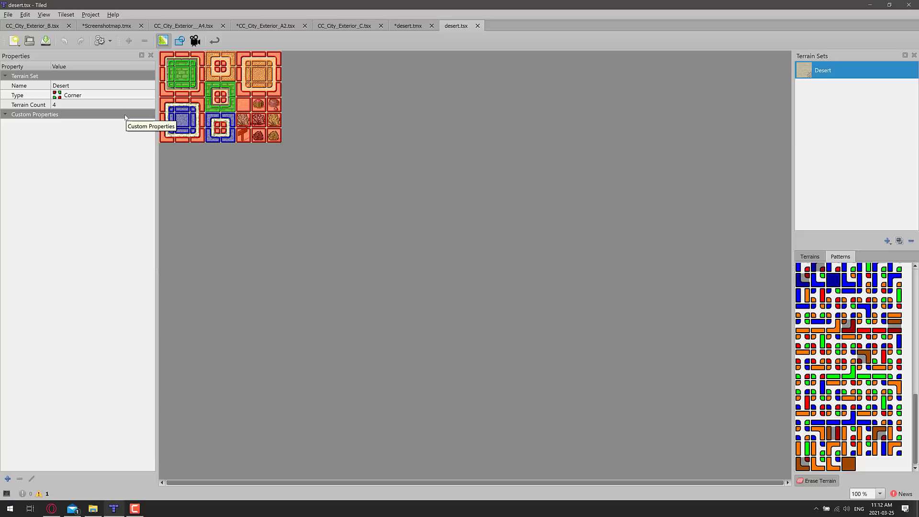
left_click(408, 26)
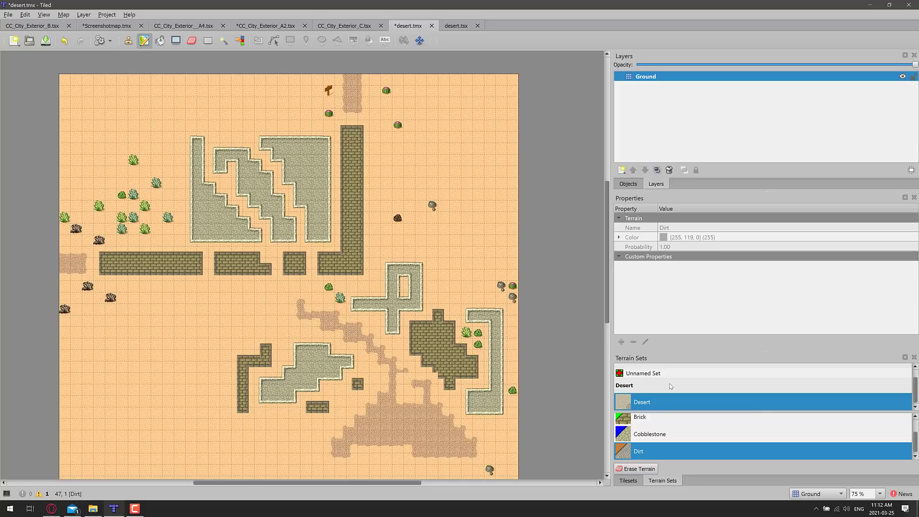
key("alt+Tab")
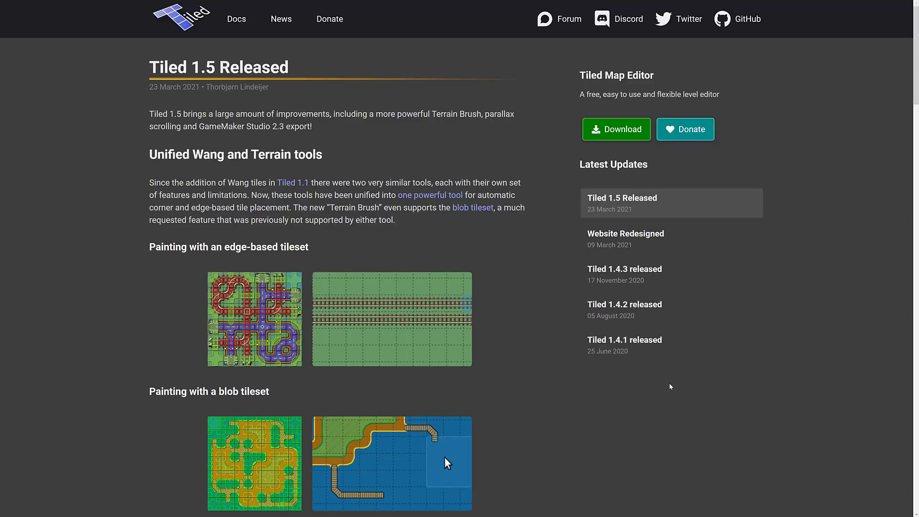
Scroll the Tiled 1.5 Released post past the parallax, export and customization sections to the Changelog
scroll(409, 453, "down", 1)
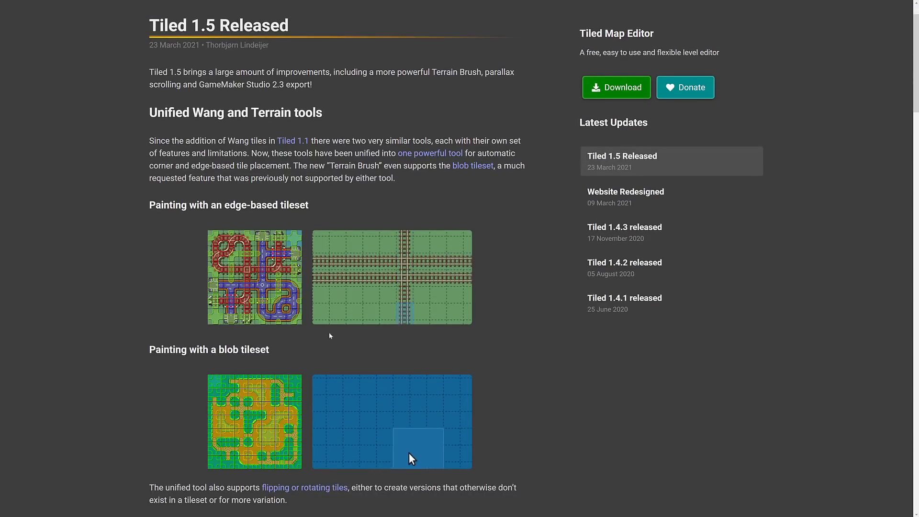
scroll(229, 241, "down", 3)
scroll(248, 425, "up", 2)
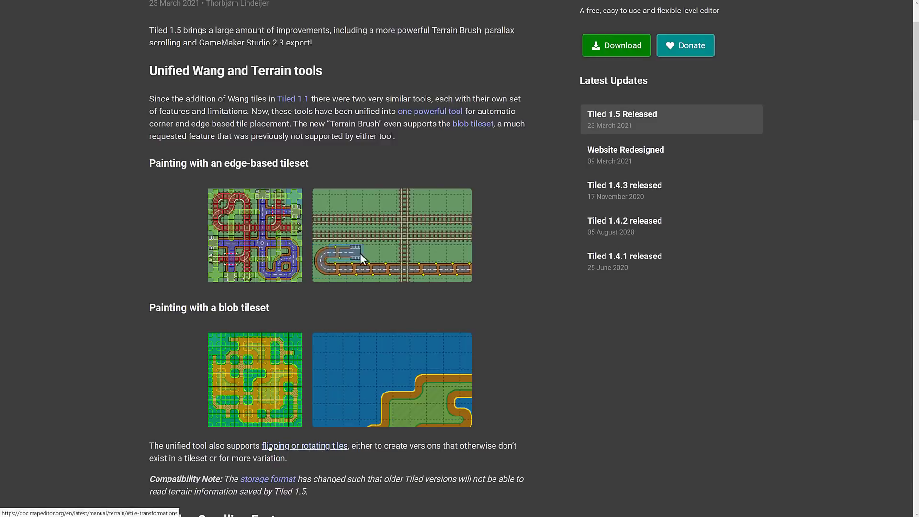
scroll(391, 357, "down", 4)
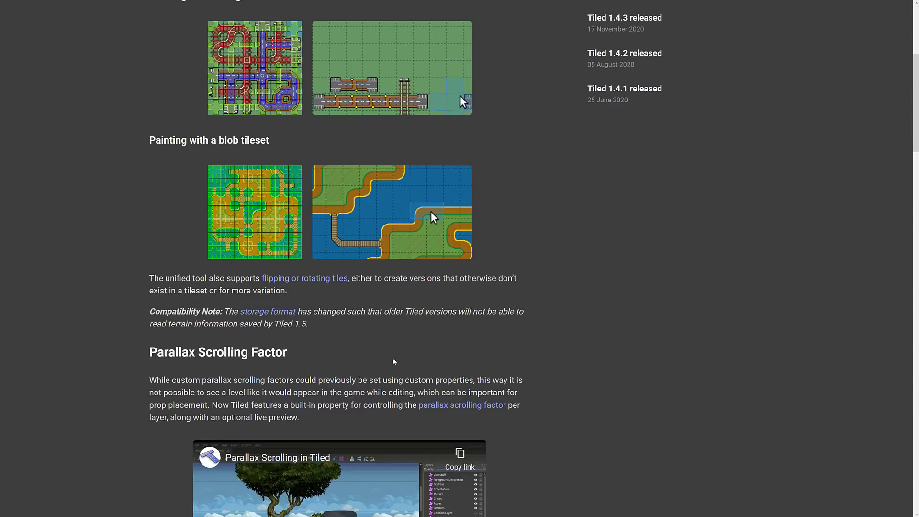
scroll(415, 360, "down", 3)
scroll(415, 354, "down", 2)
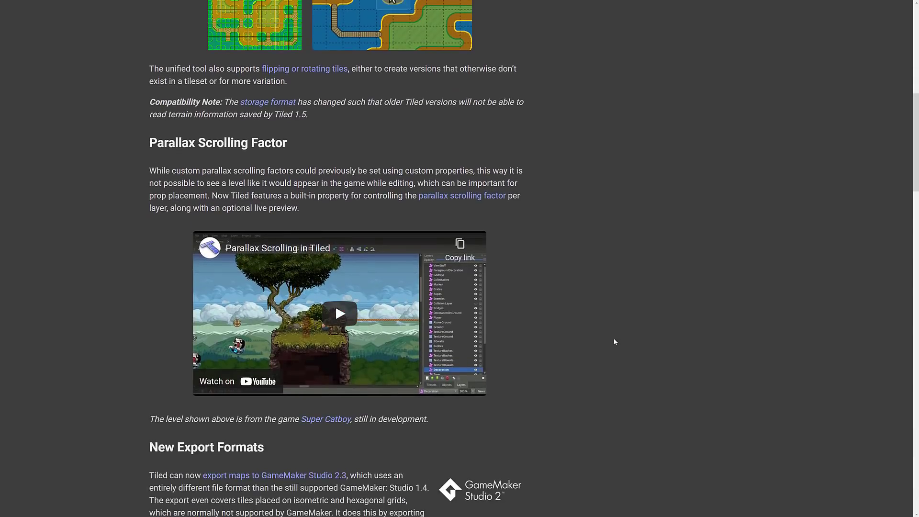
scroll(608, 328, "up", 8)
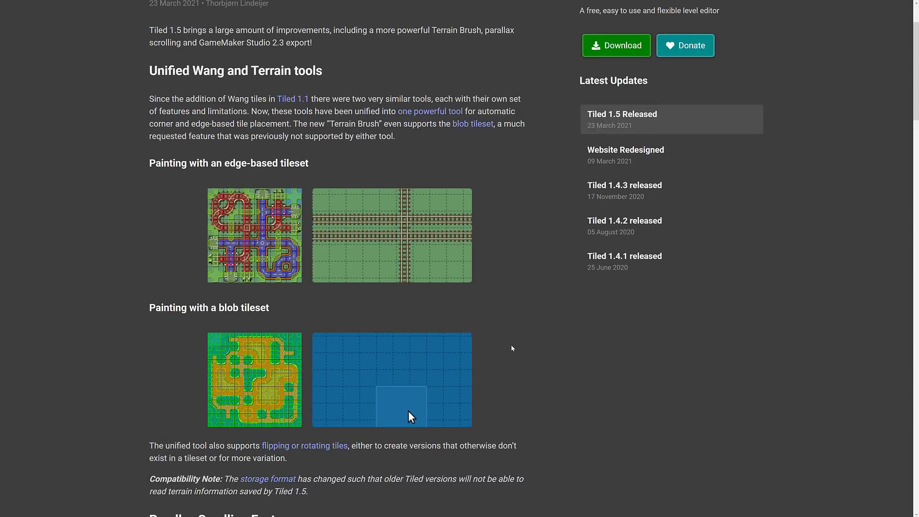
scroll(512, 346, "down", 8)
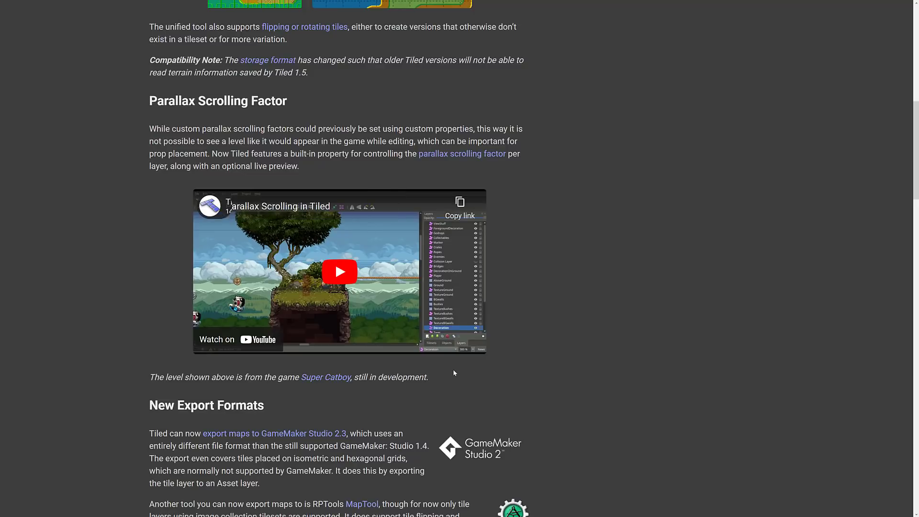
scroll(454, 373, "down", 4)
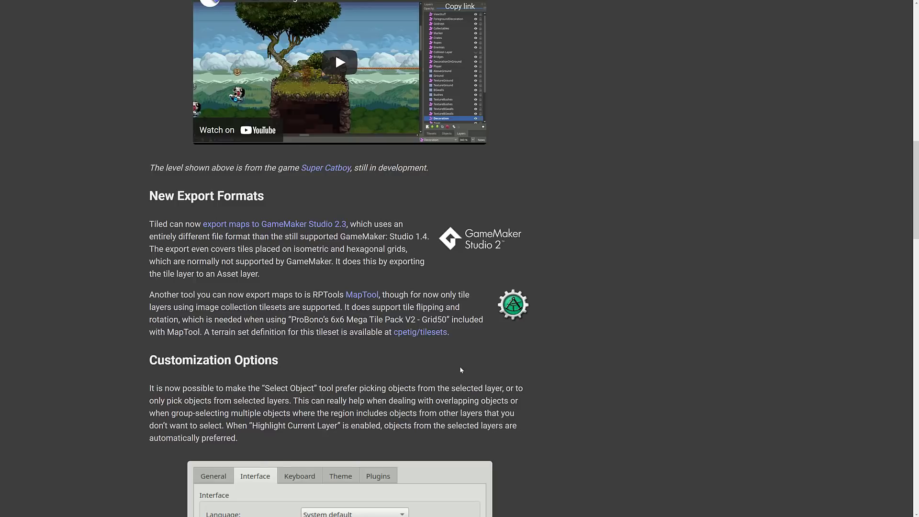
scroll(338, 302, "down", 5)
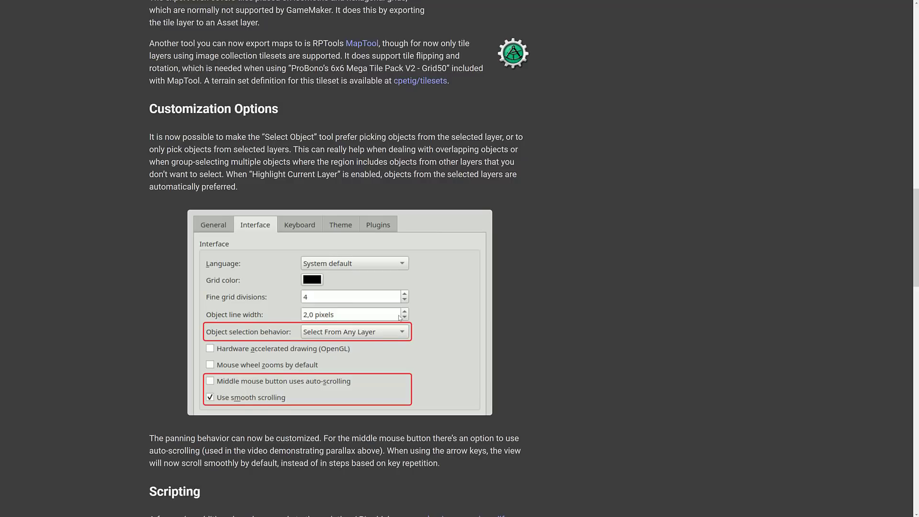
scroll(343, 302, "down", 2)
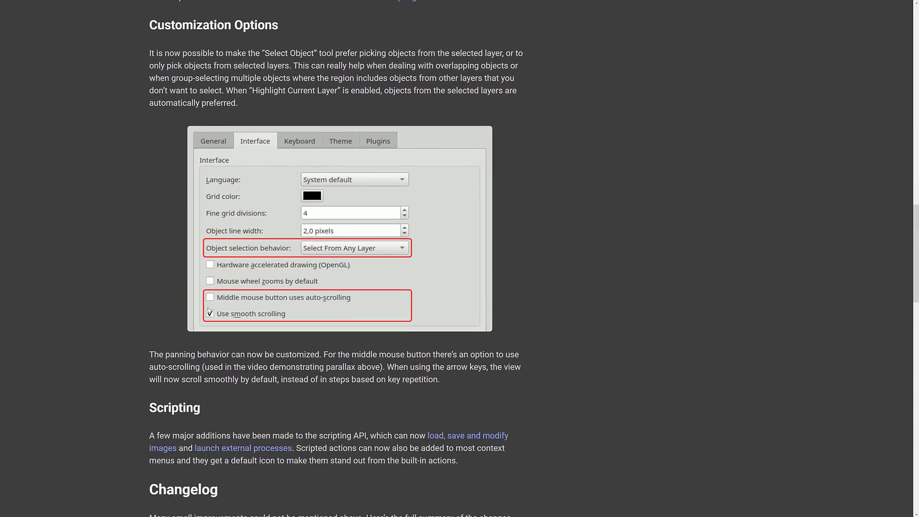
scroll(435, 345, "down", 3)
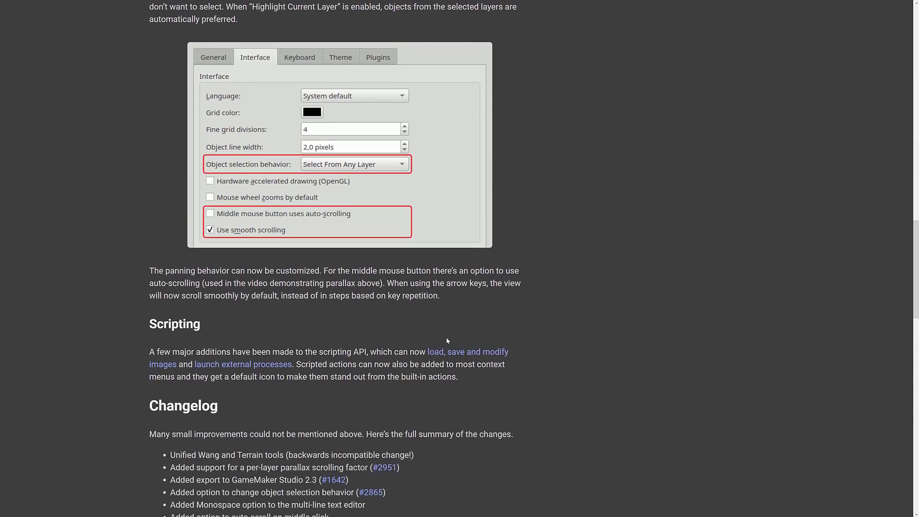
scroll(582, 336, "down", 1)
scroll(549, 315, "down", 2)
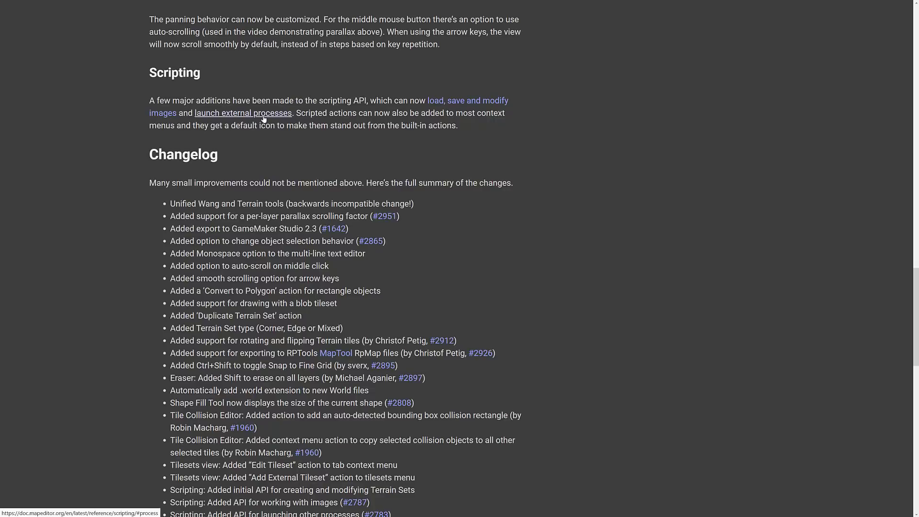
scroll(322, 243, "down", 15)
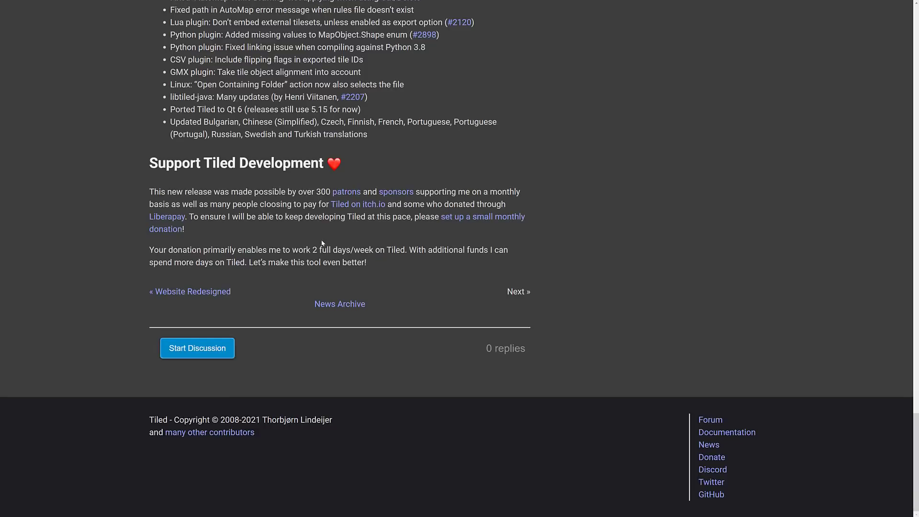
scroll(322, 243, "up", 15)
scroll(322, 244, "down", 12)
scroll(323, 246, "up", 8)
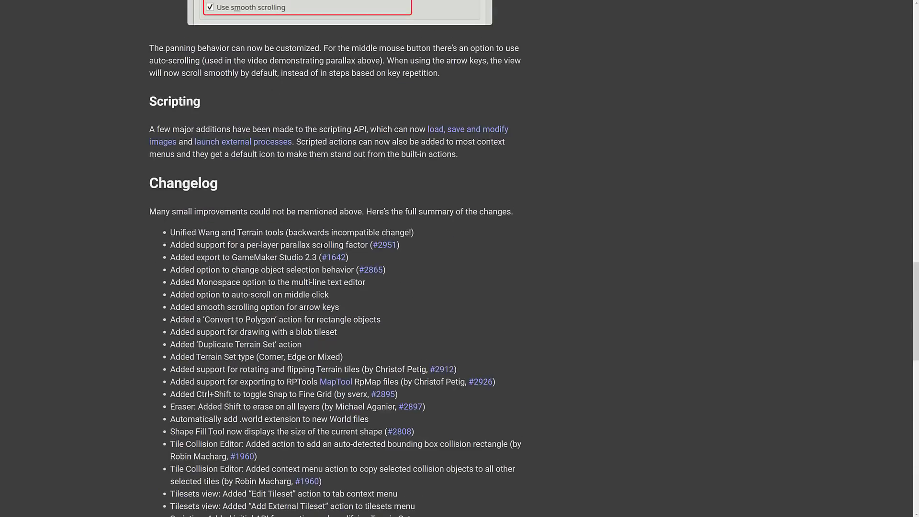
scroll(324, 246, "down", 3)
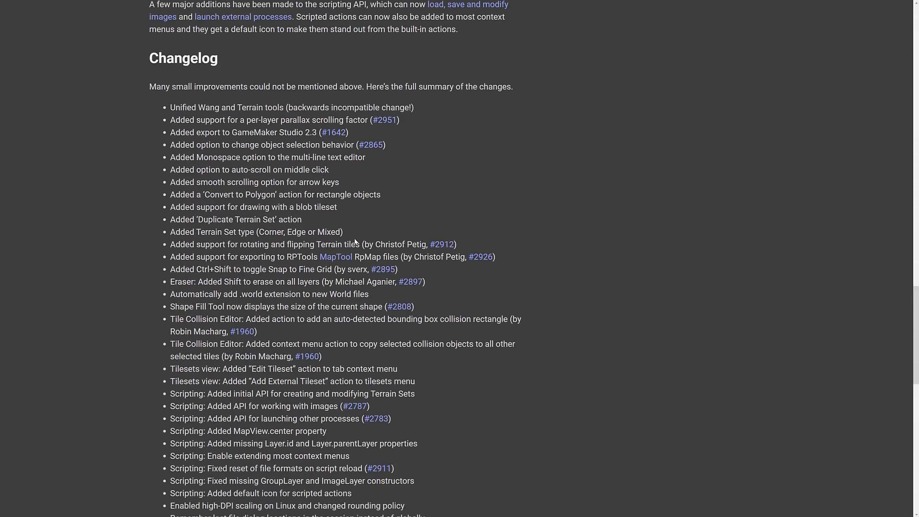
Switch to the Wang Tiles site and read its Blob tileset page
key("ctrl+Tab")
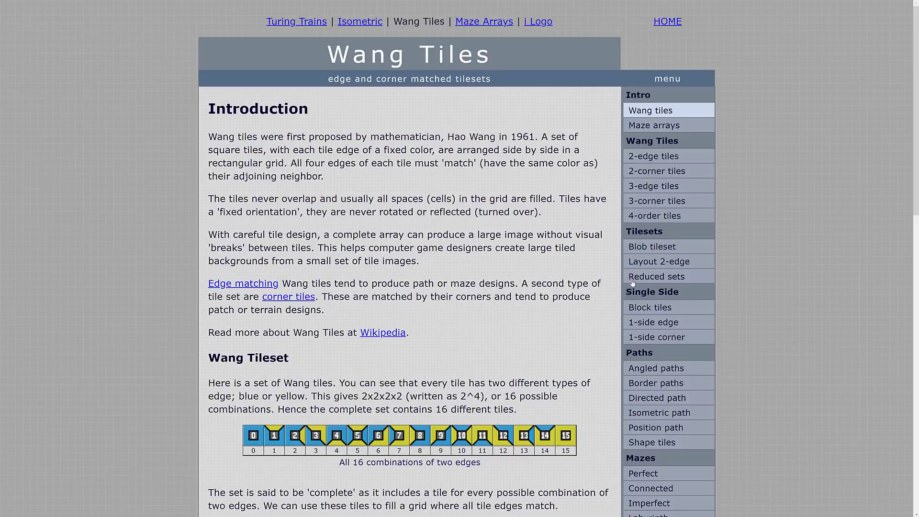
left_click(650, 246)
scroll(433, 224, "down", 15)
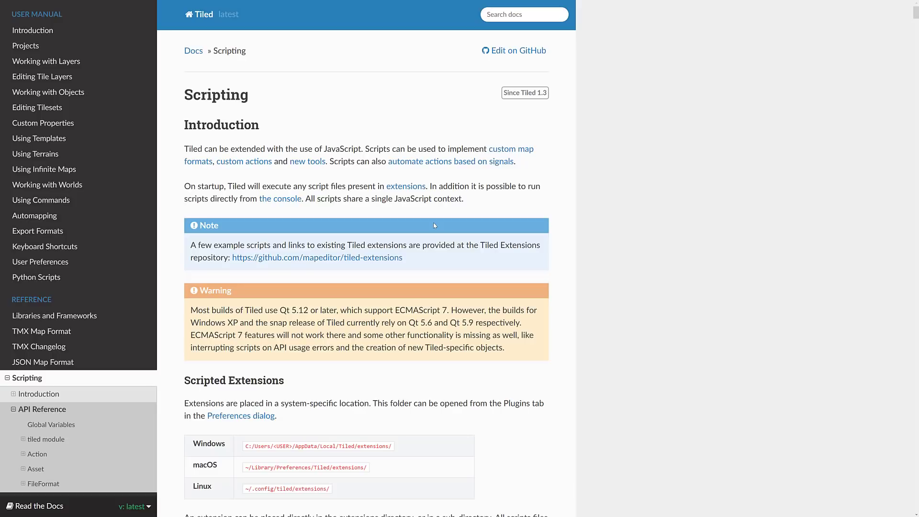
Scroll from the Scripting API reference to the Using Terrains manual page, then switch back to Tiled
scroll(416, 230, "down", 20)
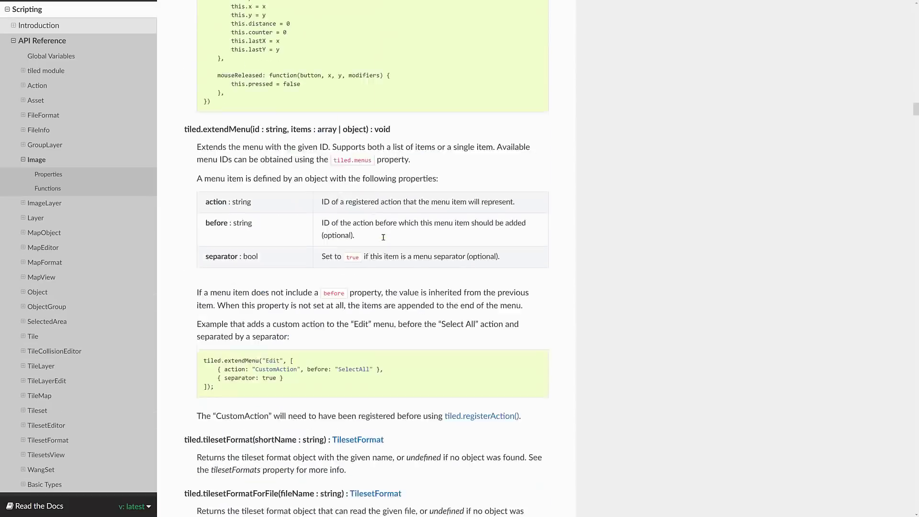
scroll(383, 237, "down", 10)
scroll(364, 210, "up", 15)
scroll(349, 192, "down", 5)
scroll(339, 181, "up", 2)
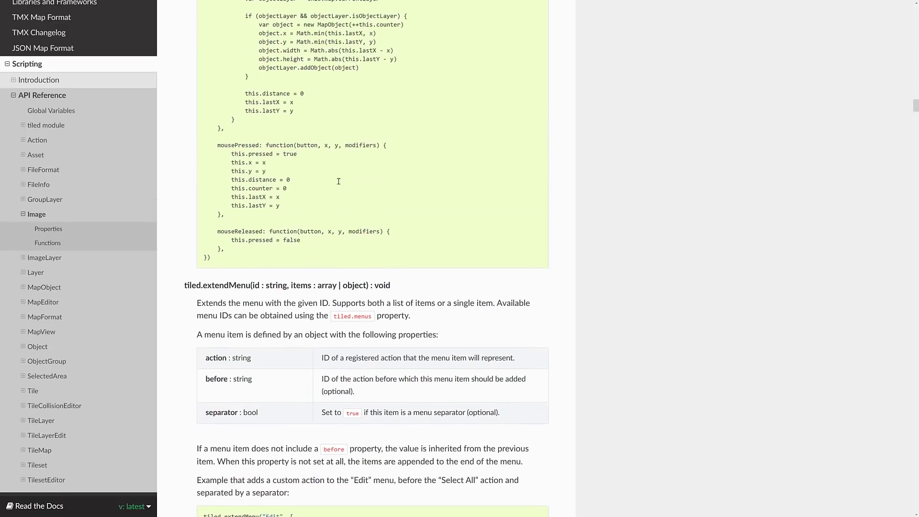
scroll(467, 182, "up", 3)
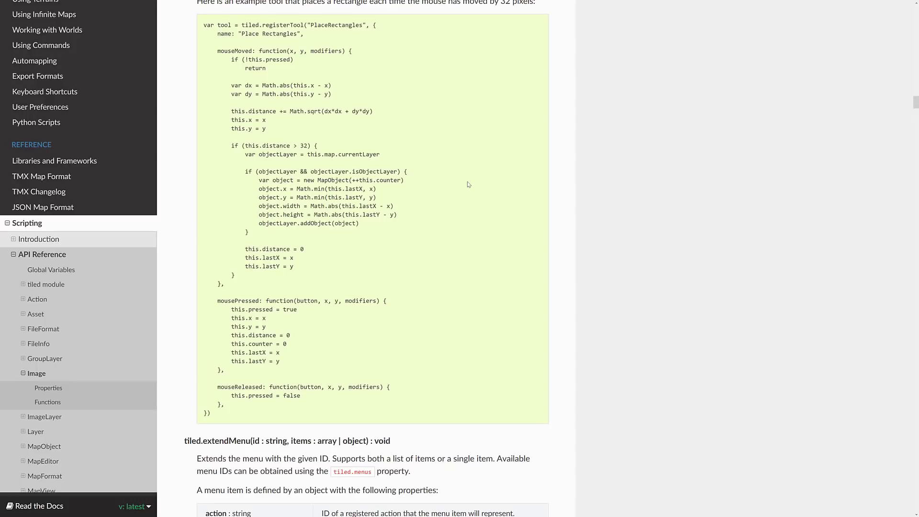
scroll(444, 206, "up", 9)
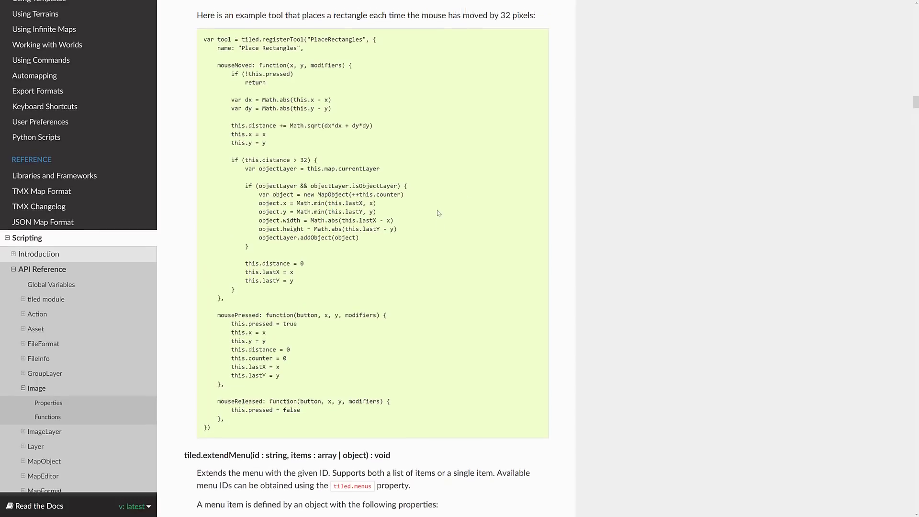
scroll(438, 213, "up", 20)
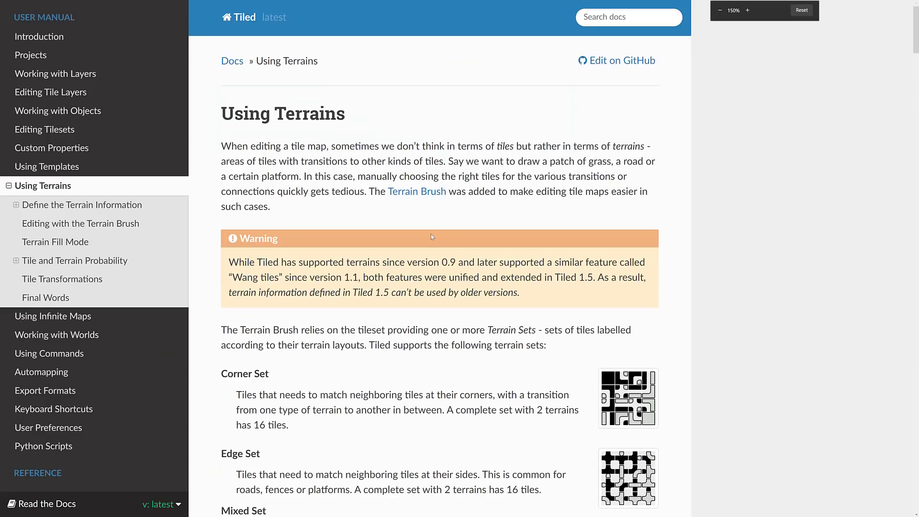
scroll(432, 234, "down", 1)
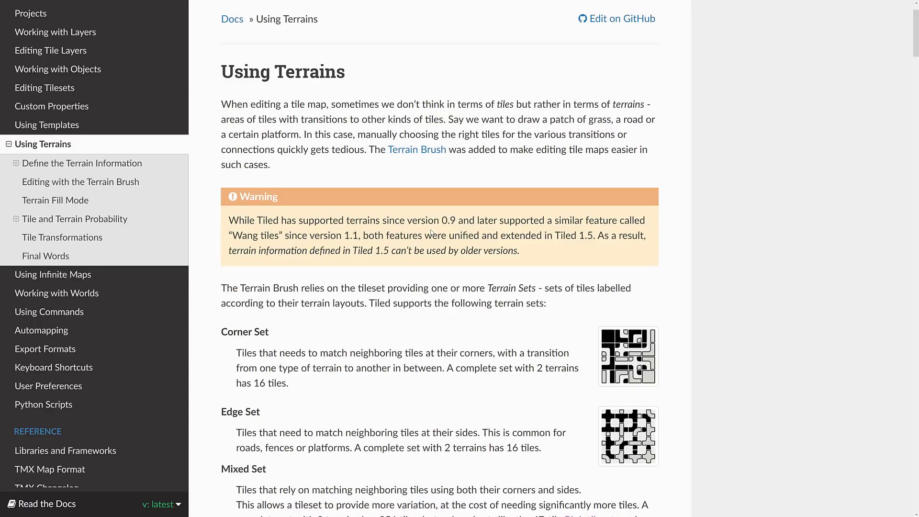
scroll(249, 388, "down", 2)
key("alt+Tab")
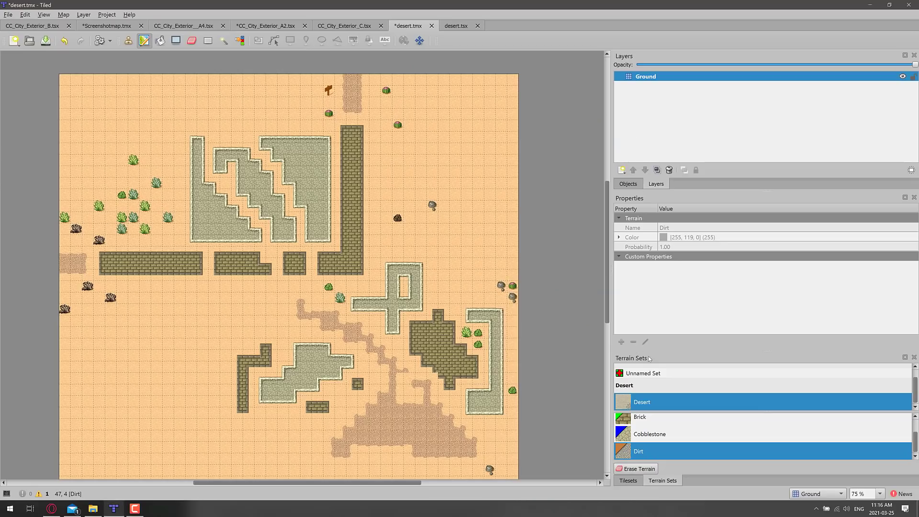
Open desert.tsx and show the corner, edge and mixed terrain set types under the + button
left_click(455, 25)
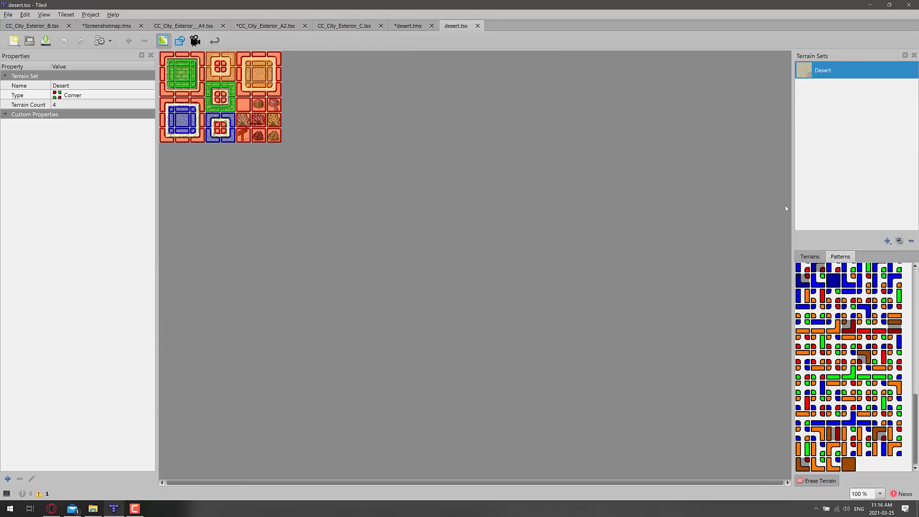
left_click(887, 241)
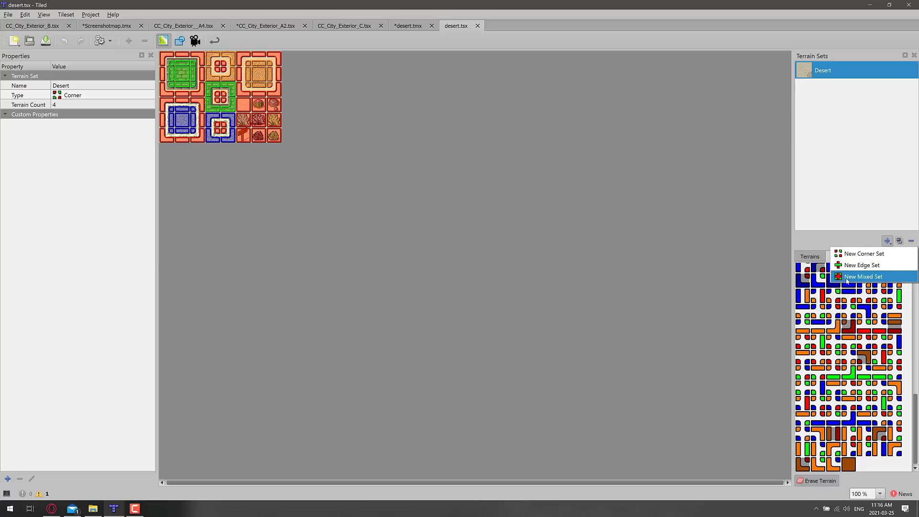
Return to Opera and scroll the Using Terrains guide down to terrain fill mode
key("alt+Tab")
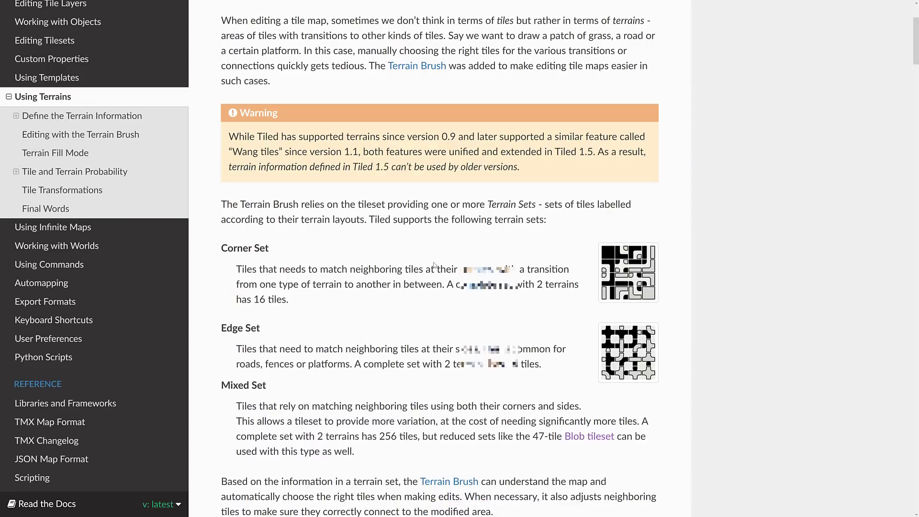
scroll(414, 286, "up", 3, "ctrl")
scroll(414, 286, "down", 10)
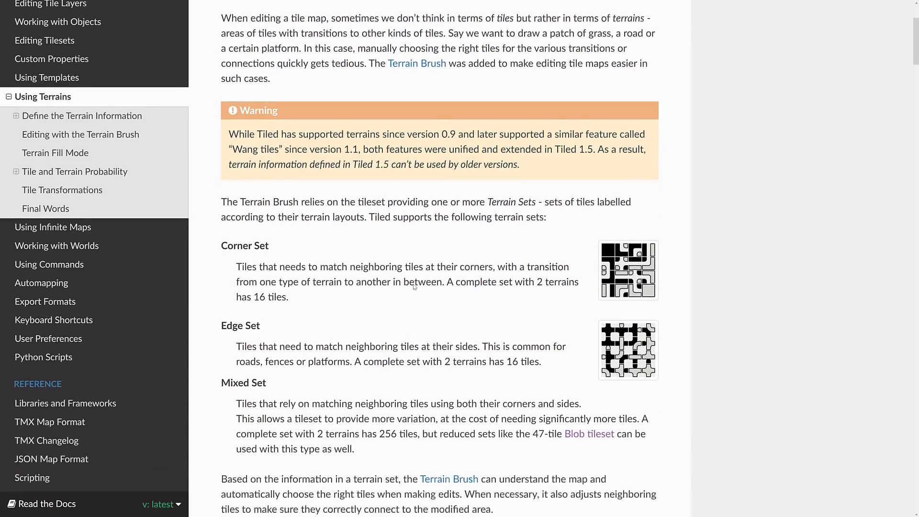
scroll(411, 285, "down", 15)
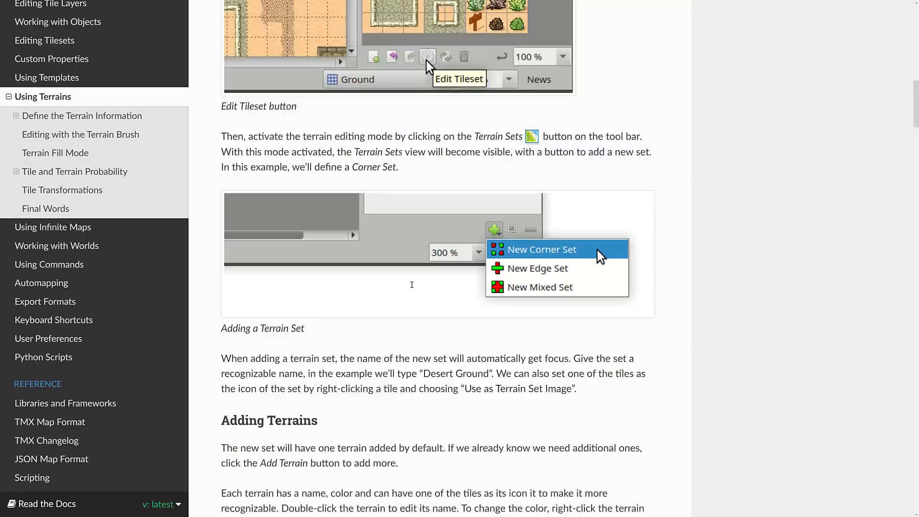
scroll(412, 285, "down", 15)
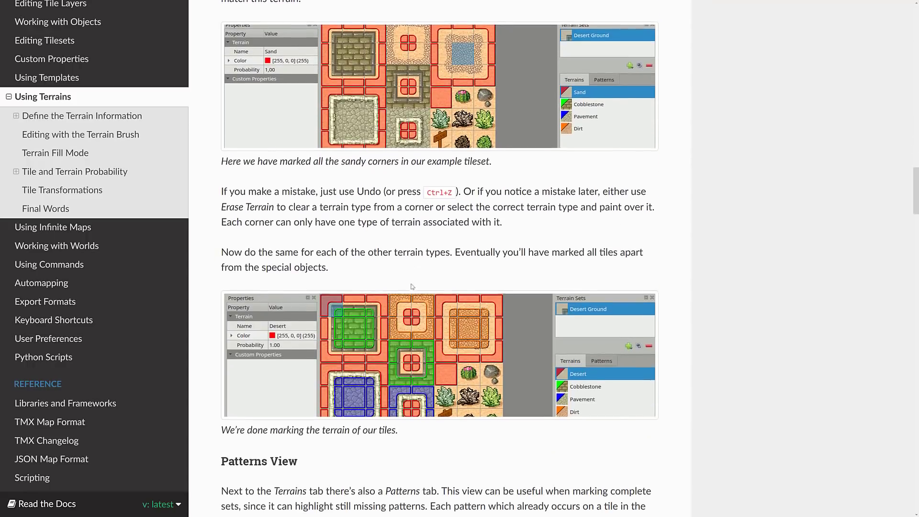
scroll(412, 286, "down", 10)
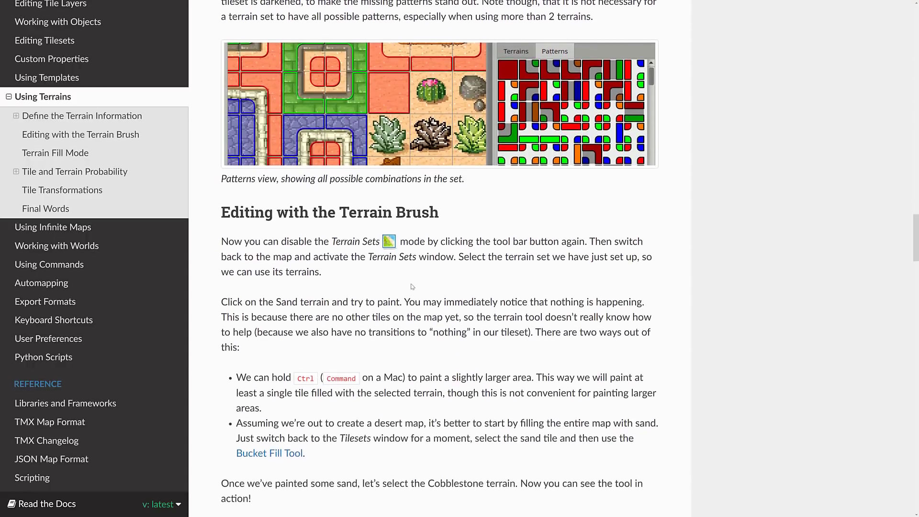
scroll(426, 216, "up", 3)
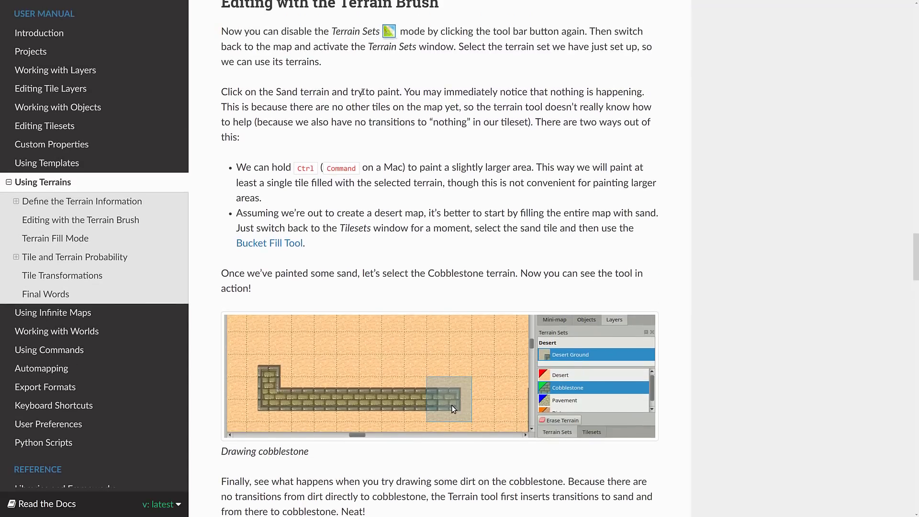
scroll(515, 198, "down", 18)
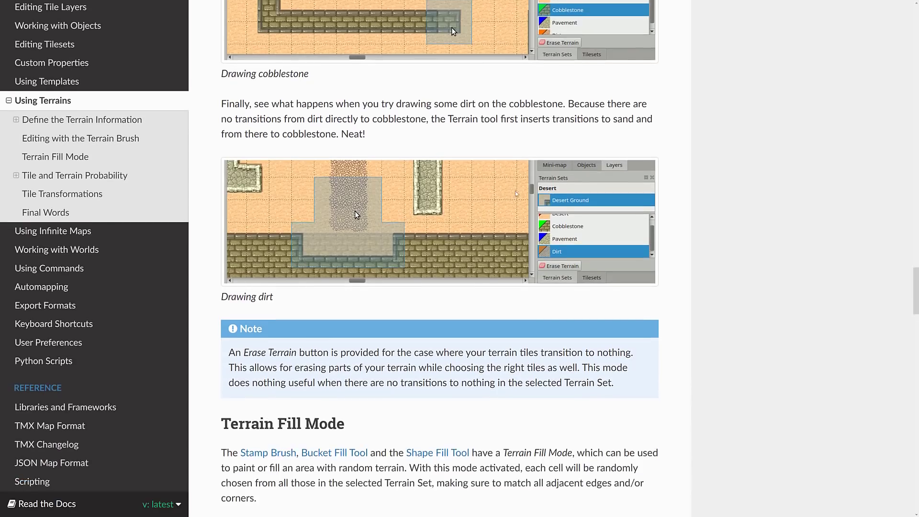
scroll(516, 190, "down", 20)
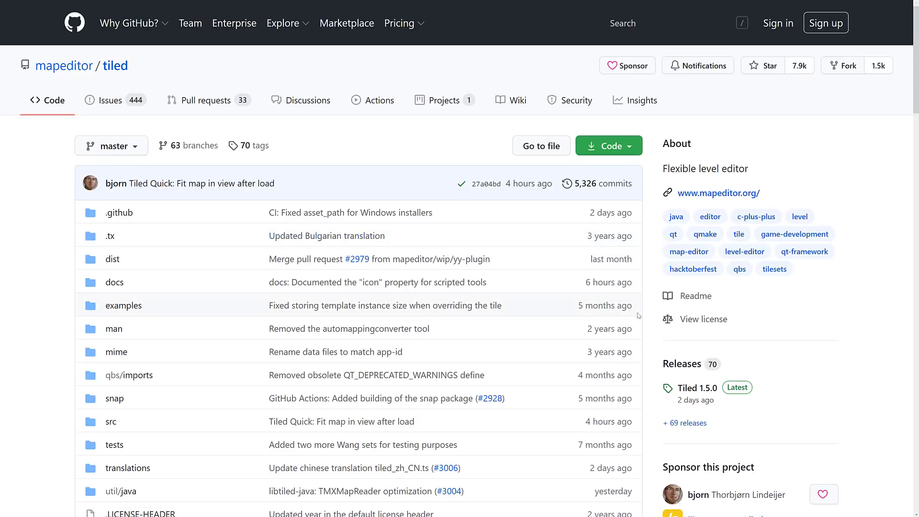
left_click(684, 319)
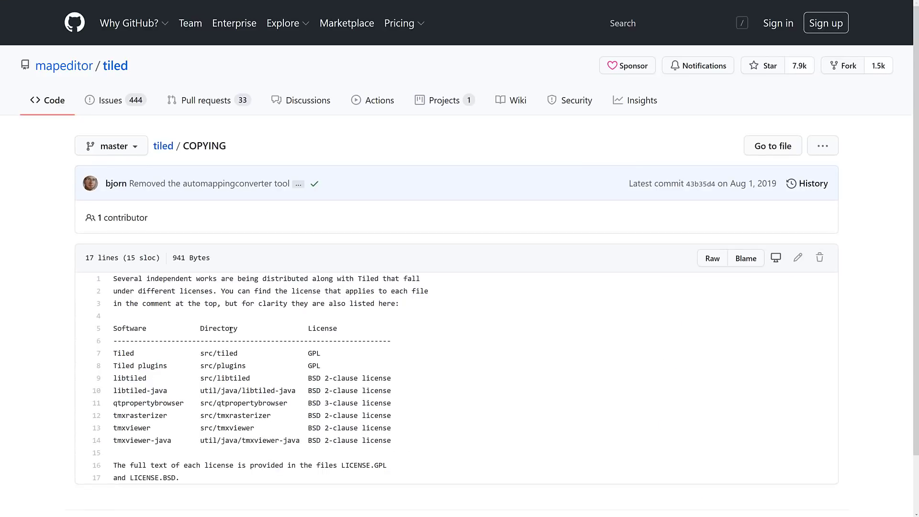
double_click(313, 353)
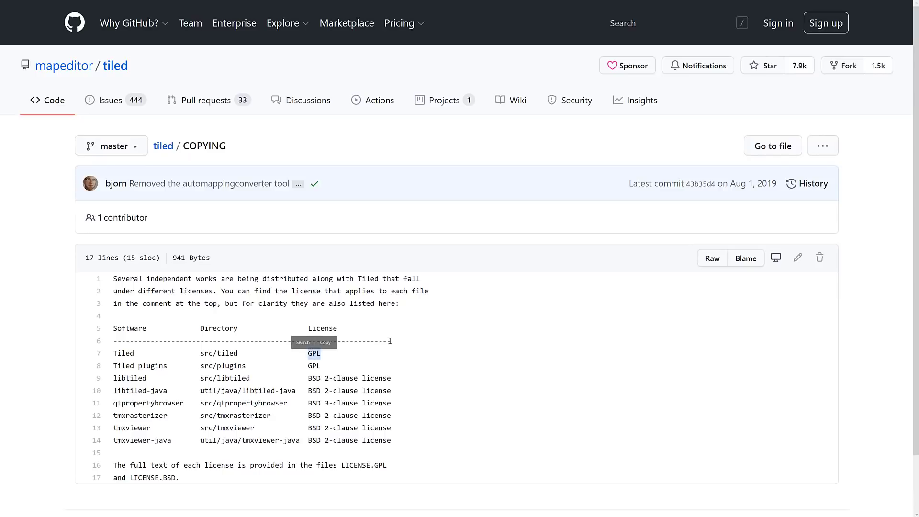
key("alt+Left")
mouse_move(423, 334)
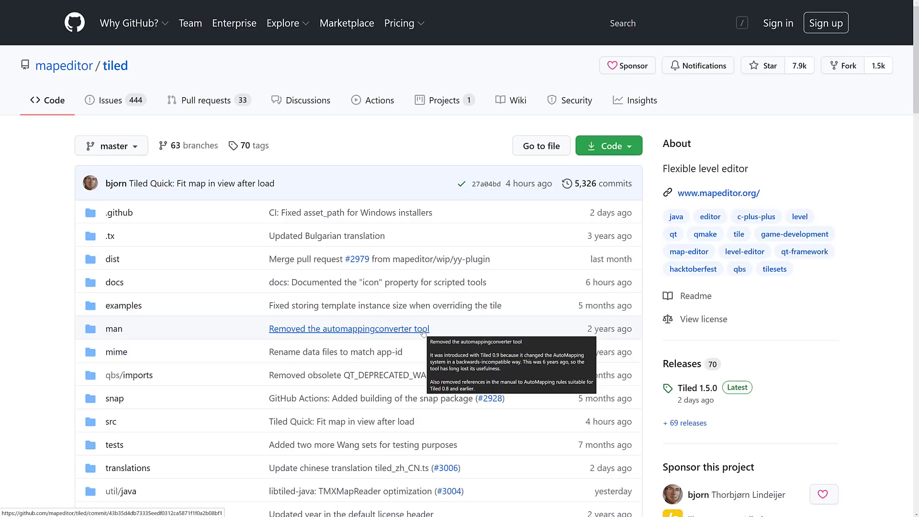
scroll(471, 263, "down", 1)
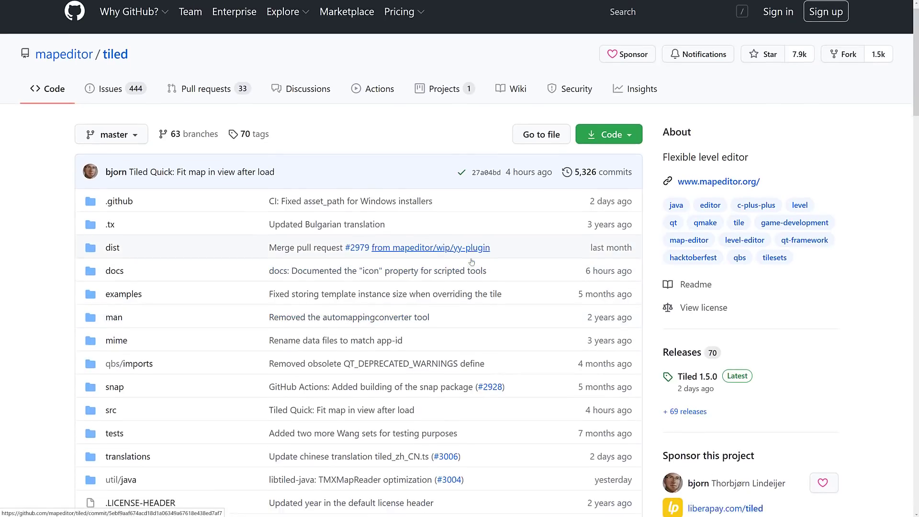
mouse_move(471, 262)
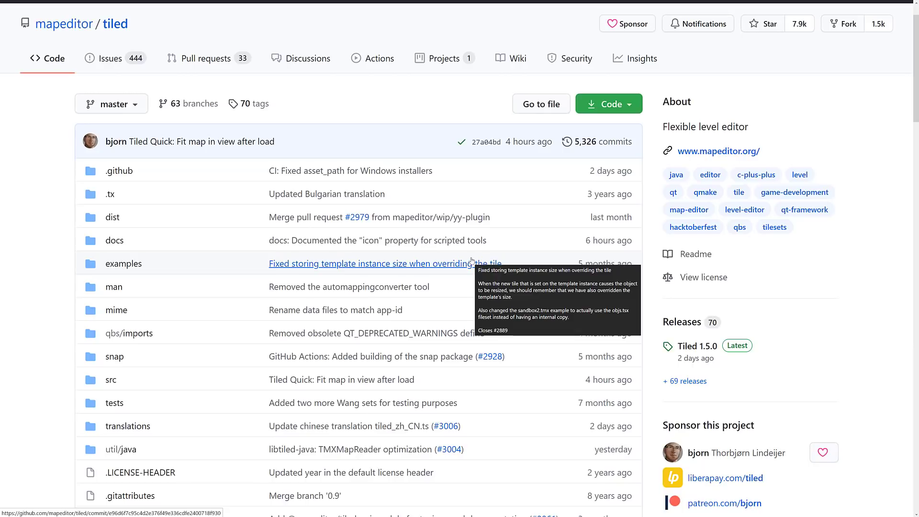
left_click_drag(563, 240, 629, 241)
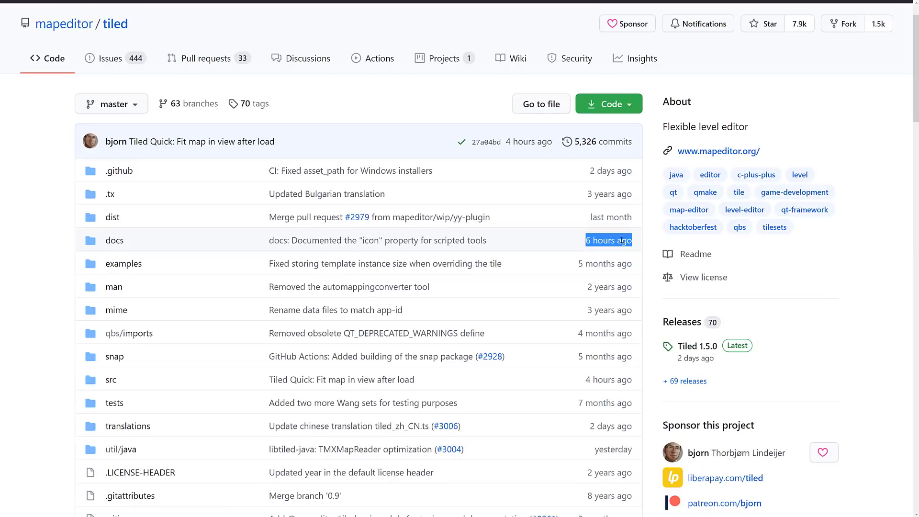
left_click_drag(507, 141, 555, 148)
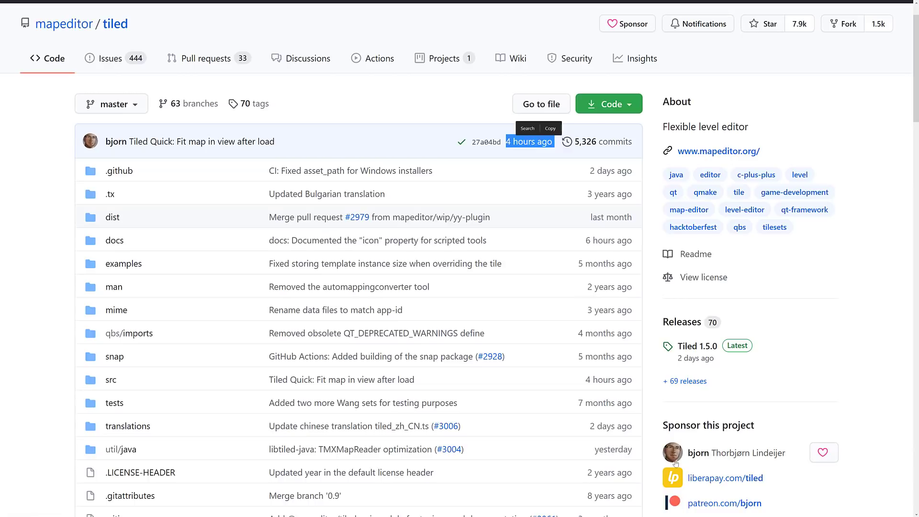
scroll(568, 407, "down", 2)
left_click_drag(568, 407, 633, 412)
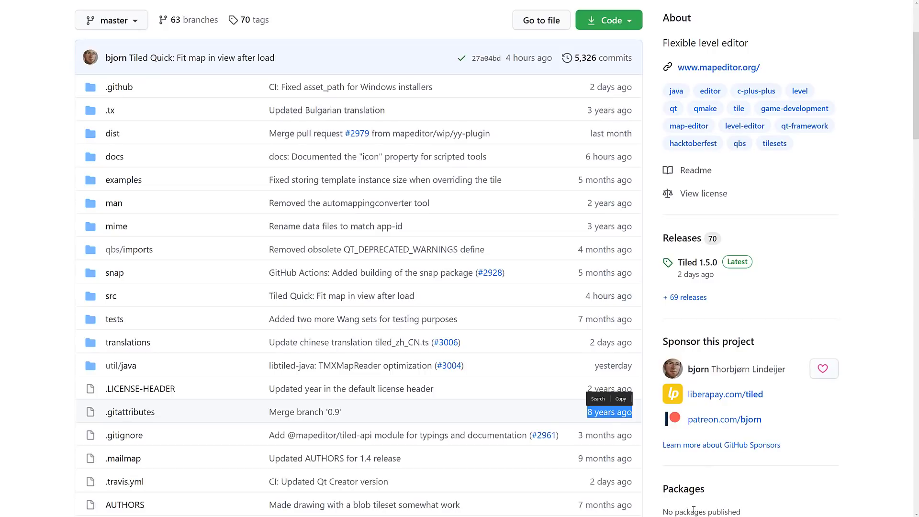